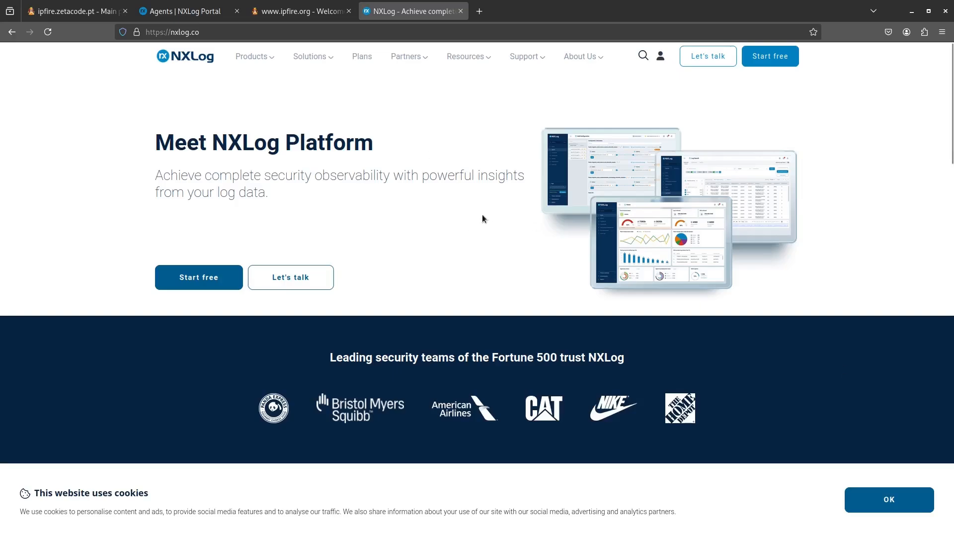
View the IPFire and NXLog product home pages
{"action": "left_click", "coordinate": [301, 11]}
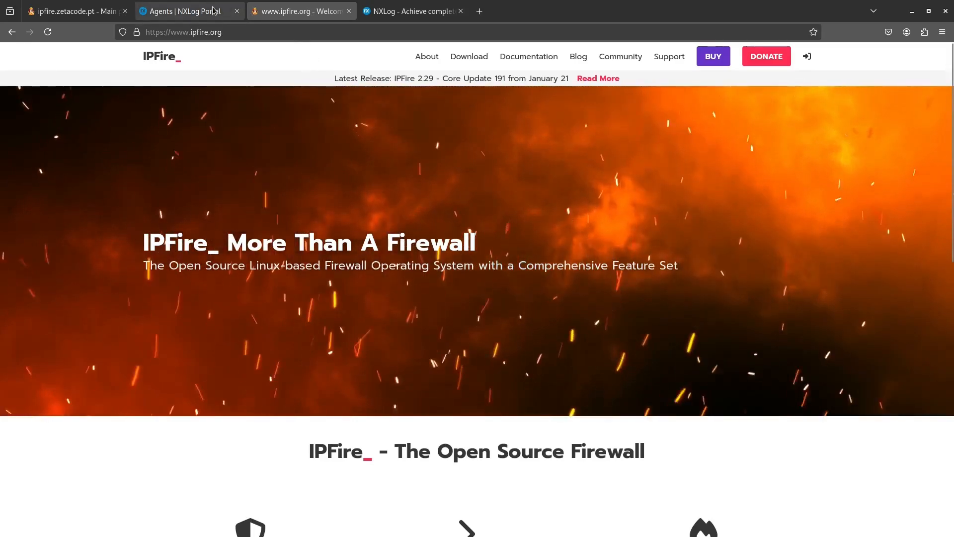
{"action": "left_click", "coordinate": [413, 11]}
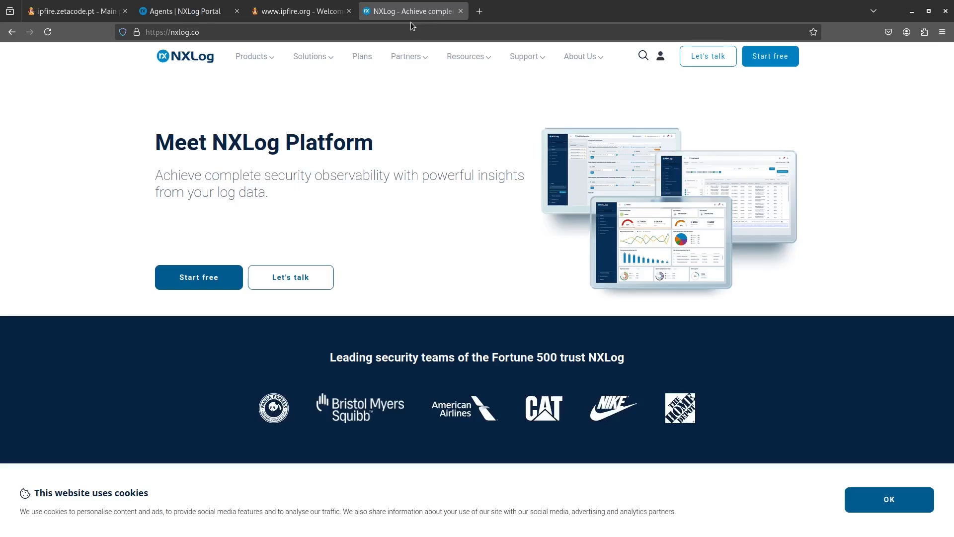
{"action": "left_click", "coordinate": [300, 11]}
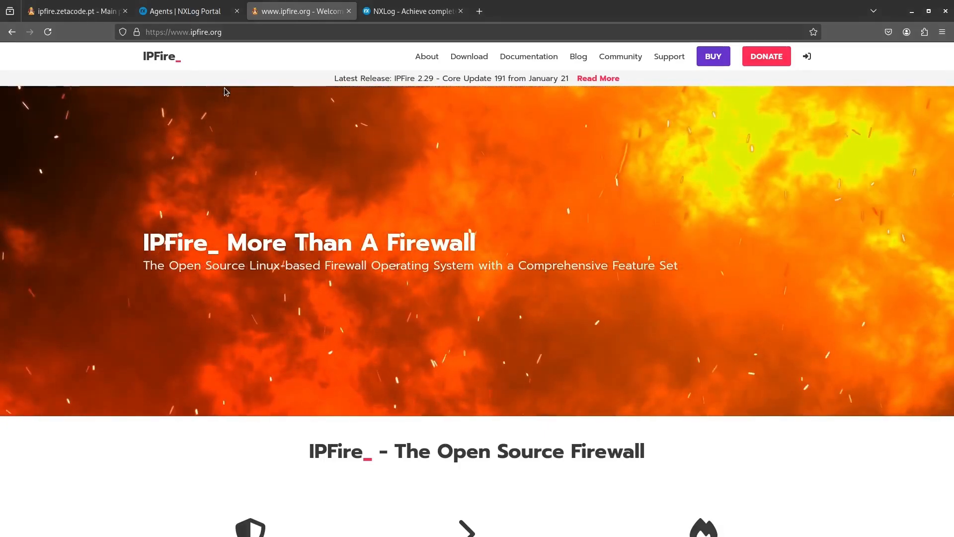
Switch to the IPFire administration page and open its Log Settings
{"action": "left_click", "coordinate": [87, 11]}
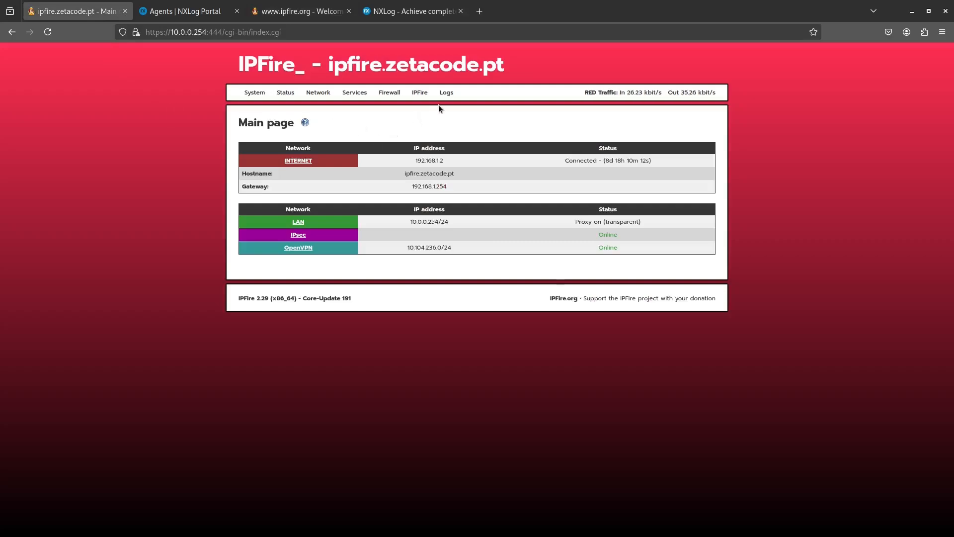
{"action": "mouse_move", "coordinate": [445, 95]}
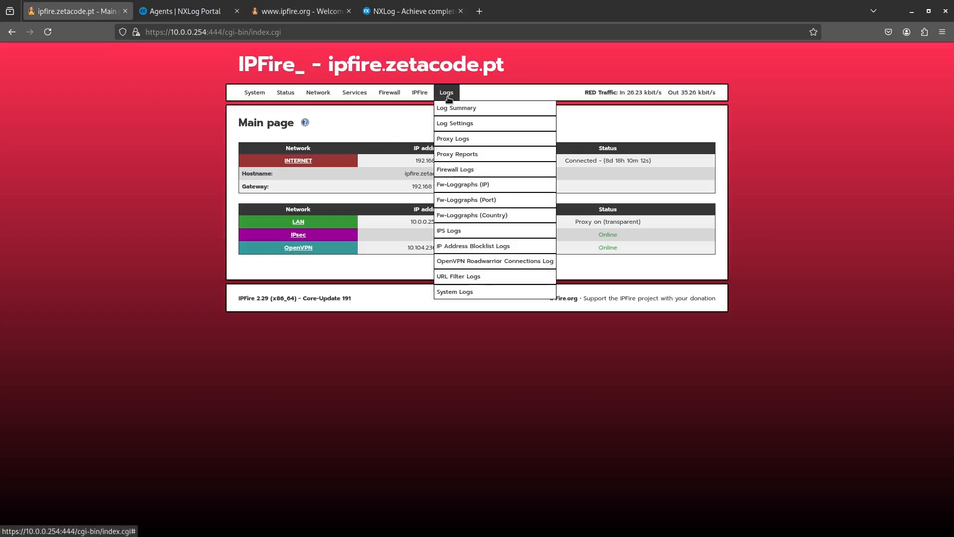
{"action": "left_click", "coordinate": [451, 123]}
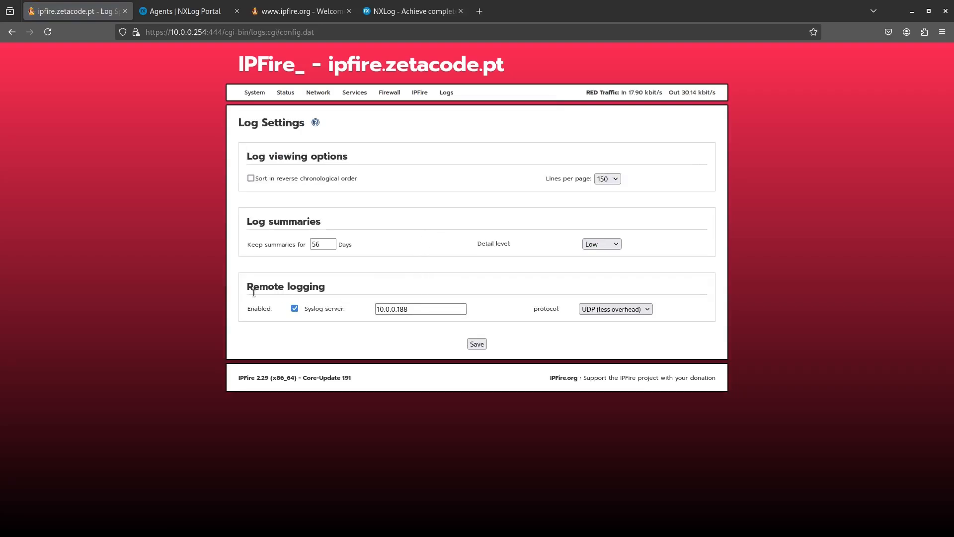
Select UDP (less overhead) as the remote logging protocol for syslog server 10.0.0.188 and save the log settings
{"action": "left_click_drag", "start_coordinate": [430, 309], "coordinate": [354, 305]}
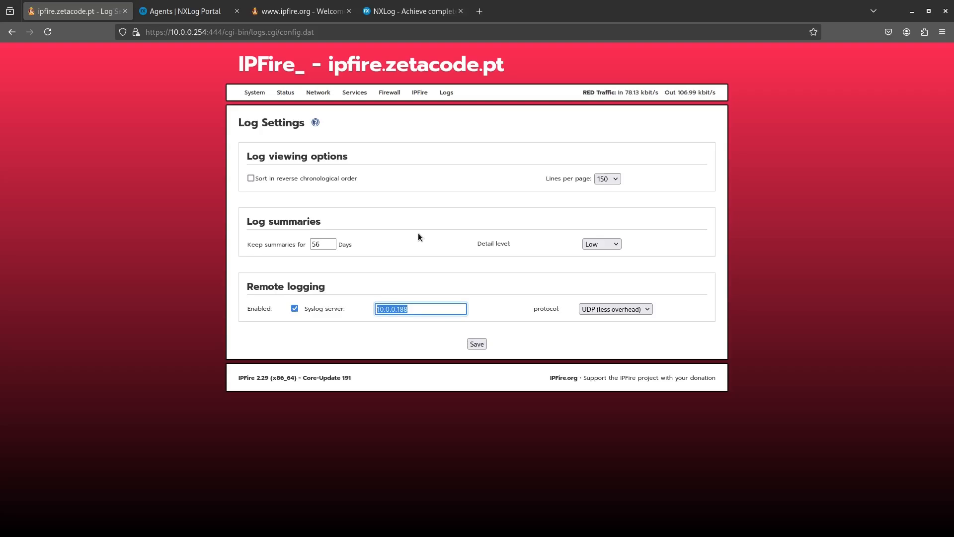
{"action": "left_click", "coordinate": [633, 309]}
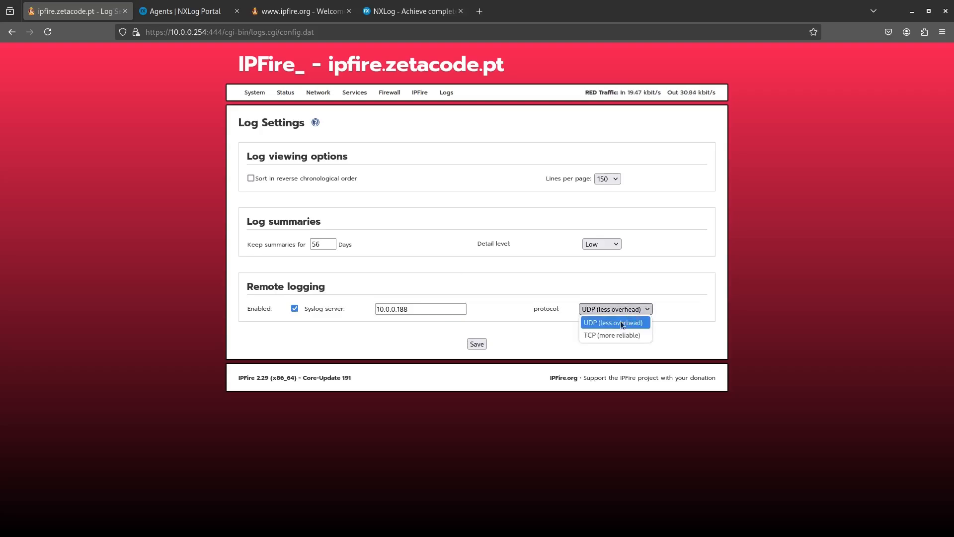
{"action": "left_click", "coordinate": [610, 323]}
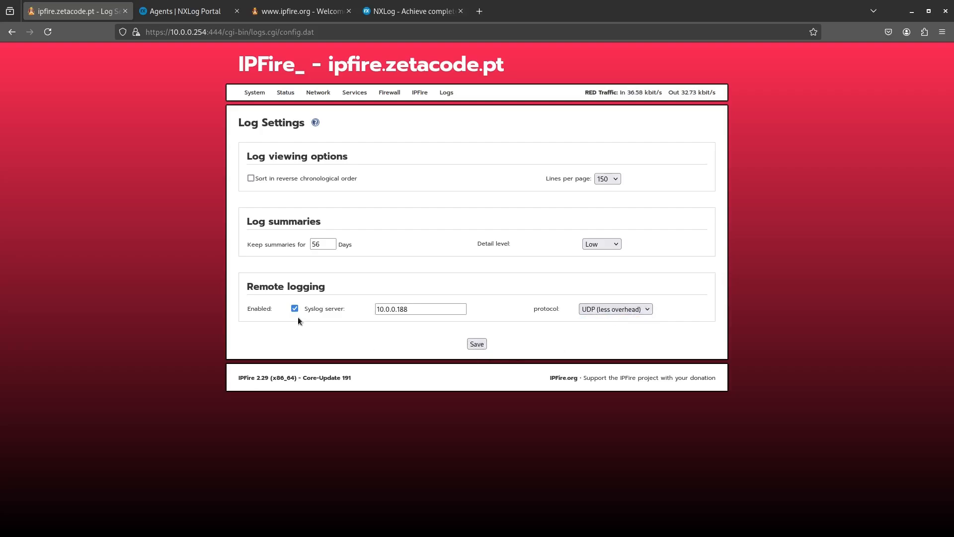
{"action": "left_click", "coordinate": [477, 345]}
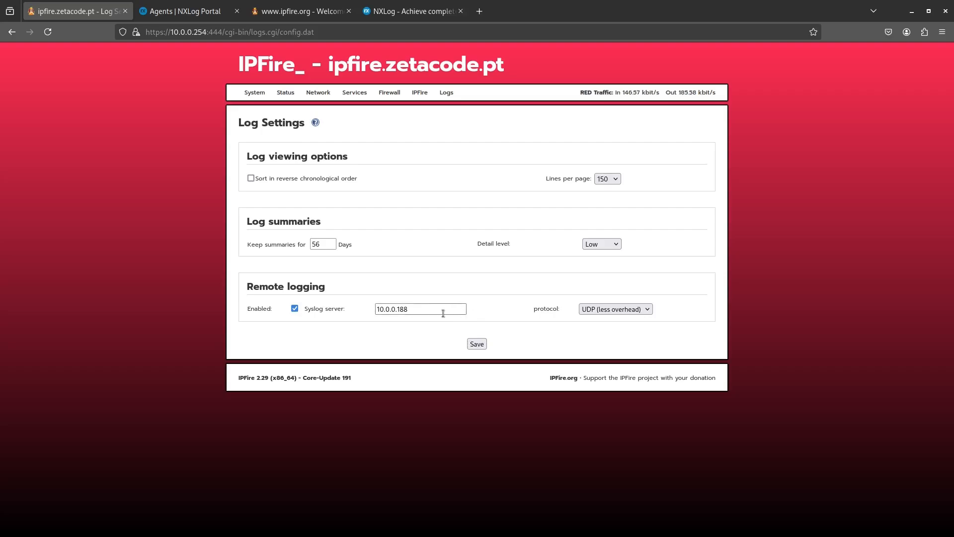
{"action": "left_click_drag", "start_coordinate": [421, 308], "coordinate": [365, 311]}
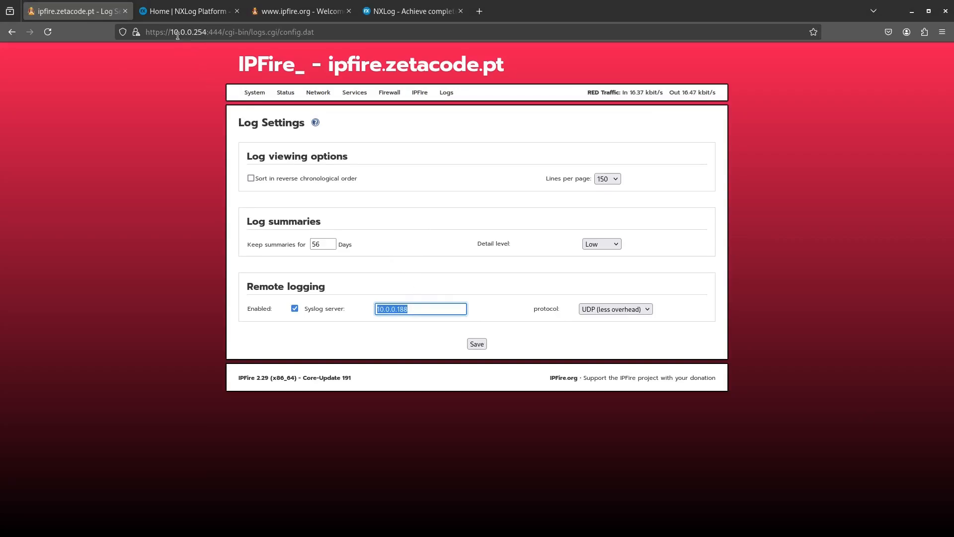
Switch to NXLog Platform and start a new template in the agents' configurations overview
{"action": "left_click", "coordinate": [178, 14]}
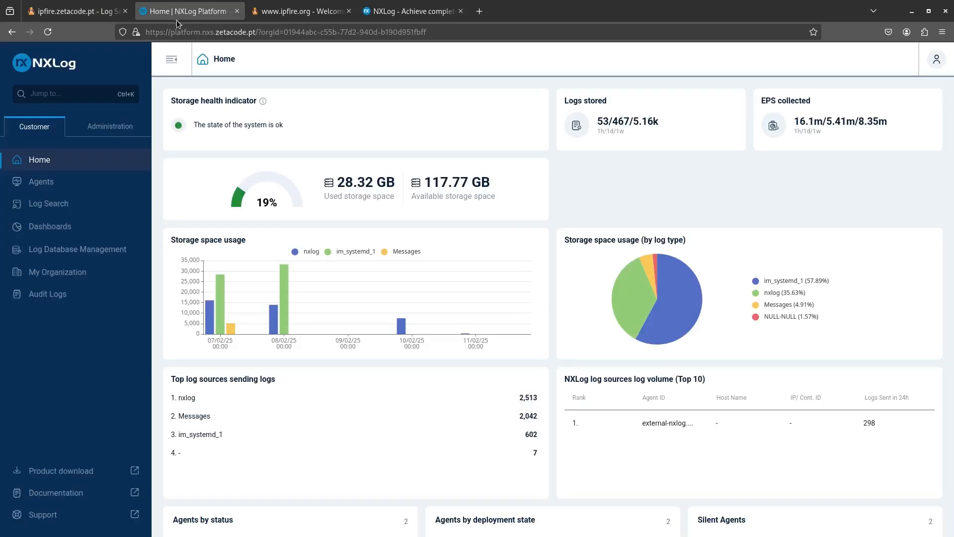
{"action": "left_click", "coordinate": [41, 184]}
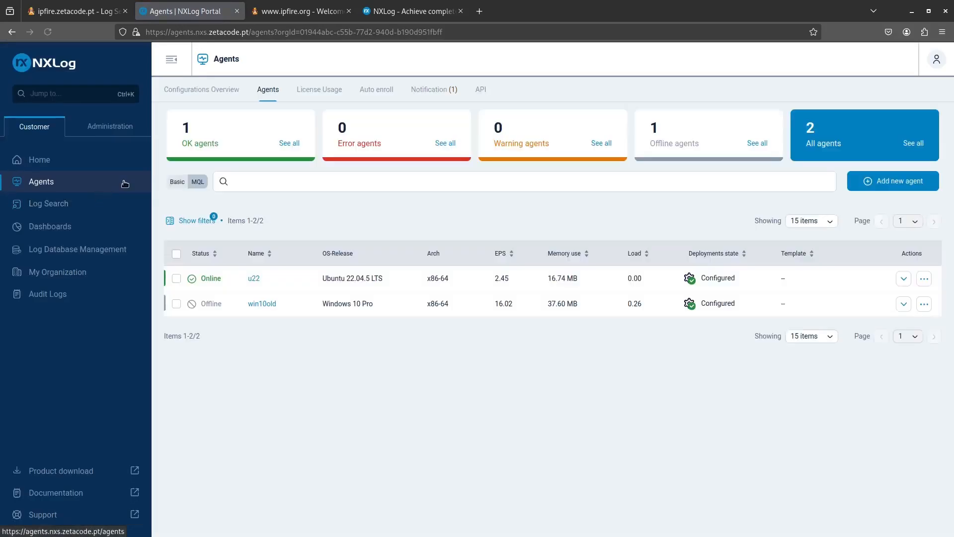
{"action": "left_click", "coordinate": [208, 92]}
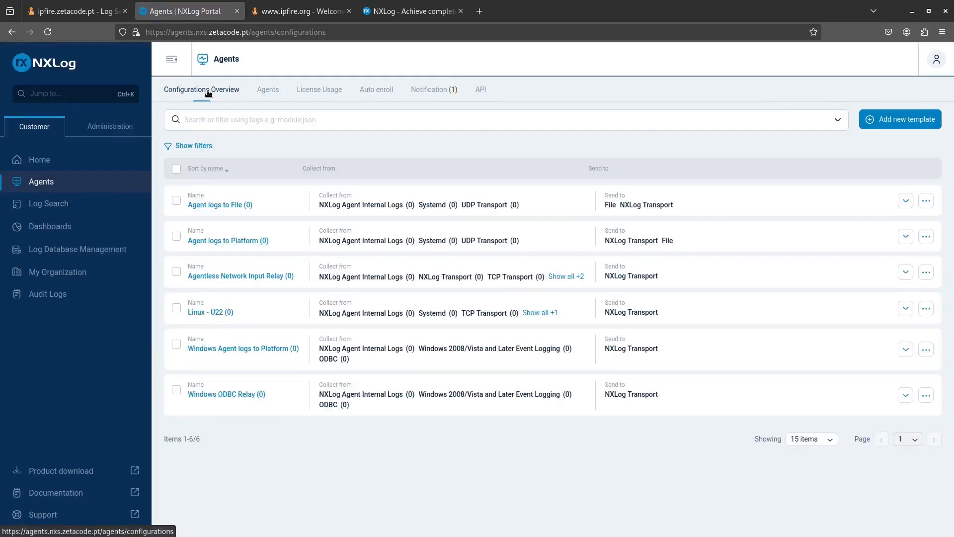
{"action": "left_click", "coordinate": [909, 121]}
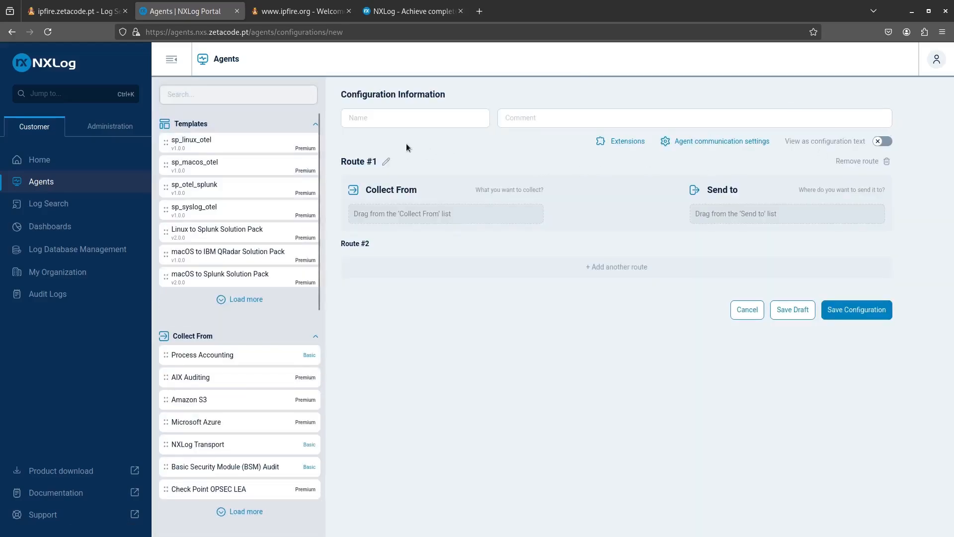
Name the new configuration template Ipfire-Firewall_logs
{"action": "left_click", "coordinate": [389, 121]}
{"action": "type", "text": "Ipfire"}
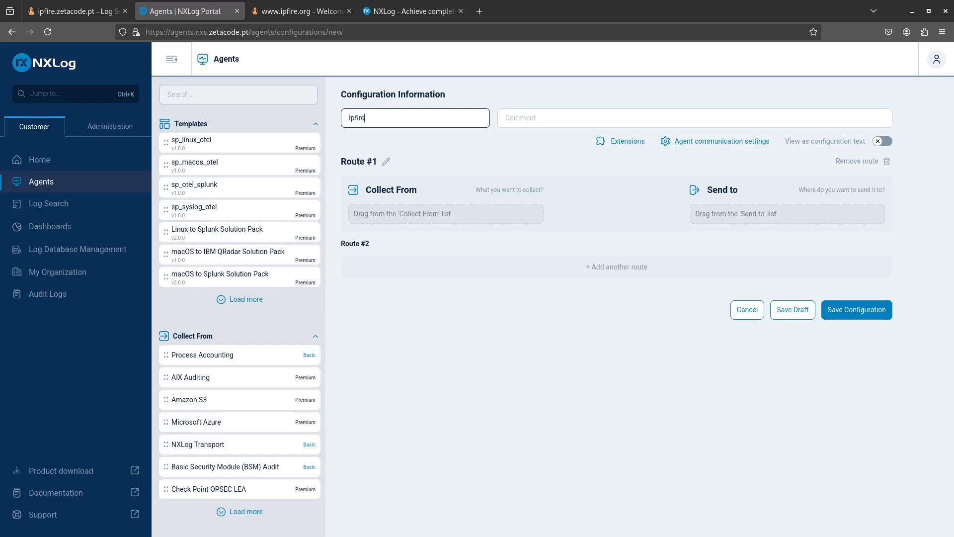
{"action": "type", "text": "-Firew"}
{"action": "type", "text": "wa"}
{"action": "type", "text": "llLog"}
{"action": "key", "text": "BackSpace"}
{"action": "type", "text": "_logs"}
{"action": "left_click", "coordinate": [429, 247]}
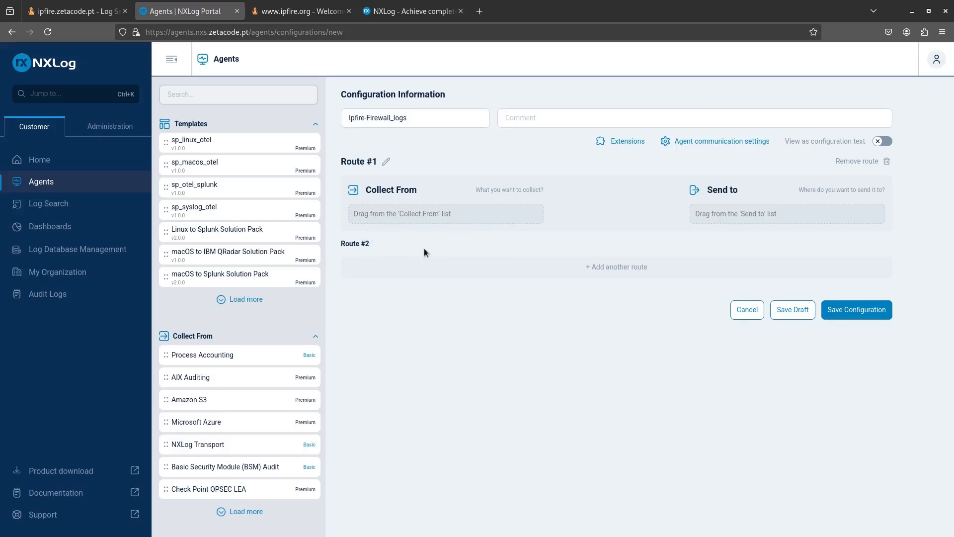
Search the modules for "syslog" and add Syslog UDP as the Collect From source of Route #1
{"action": "left_click", "coordinate": [213, 95]}
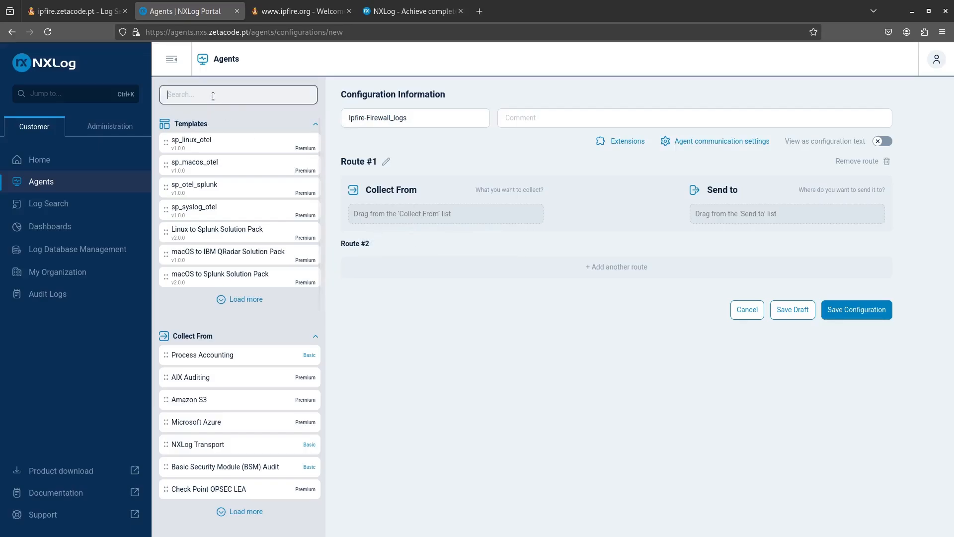
{"action": "type", "text": "syslog"}
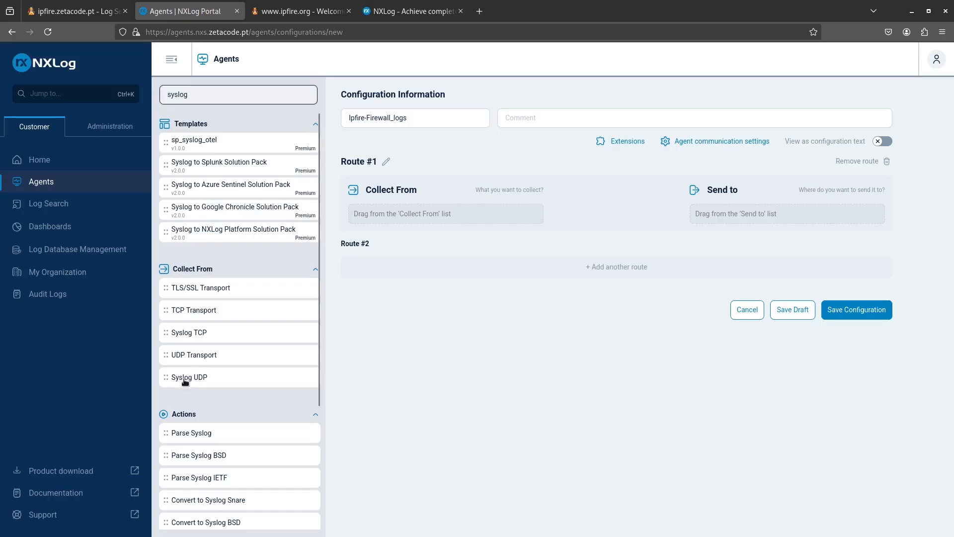
{"action": "left_click_drag", "start_coordinate": [185, 381], "coordinate": [406, 225]}
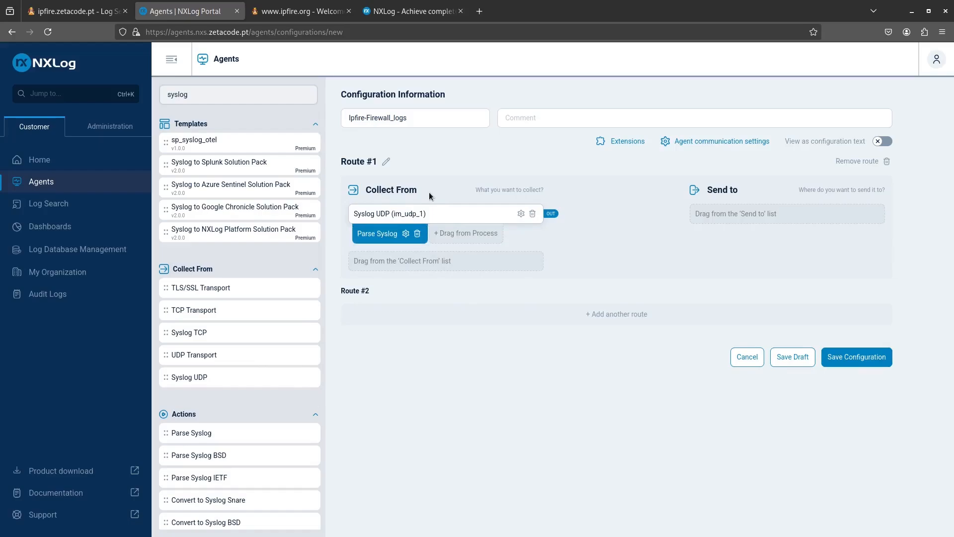
Set the Syslog UDP source's listen address to 0.0.0.0:514
{"action": "left_click", "coordinate": [520, 215]}
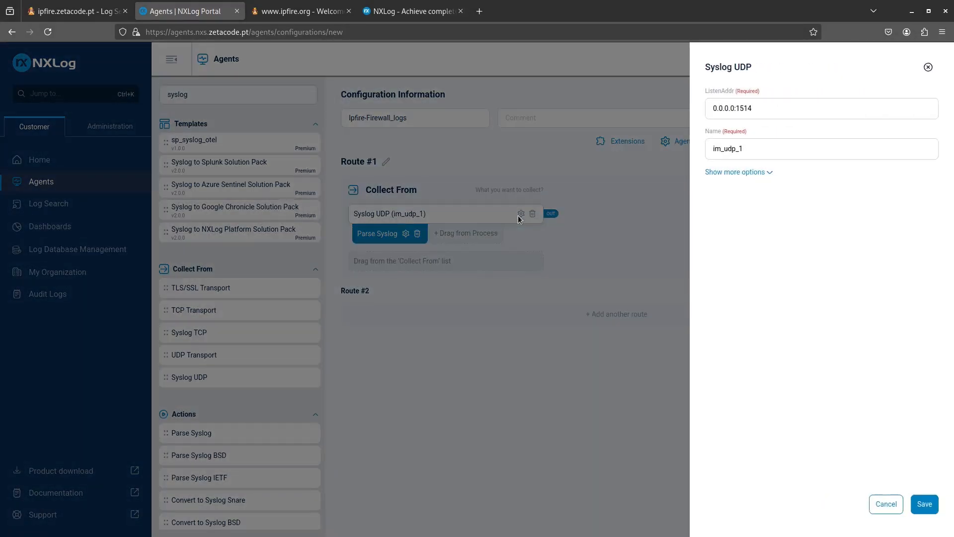
{"action": "left_click", "coordinate": [757, 109]}
{"action": "key", "text": "BackSpace"}
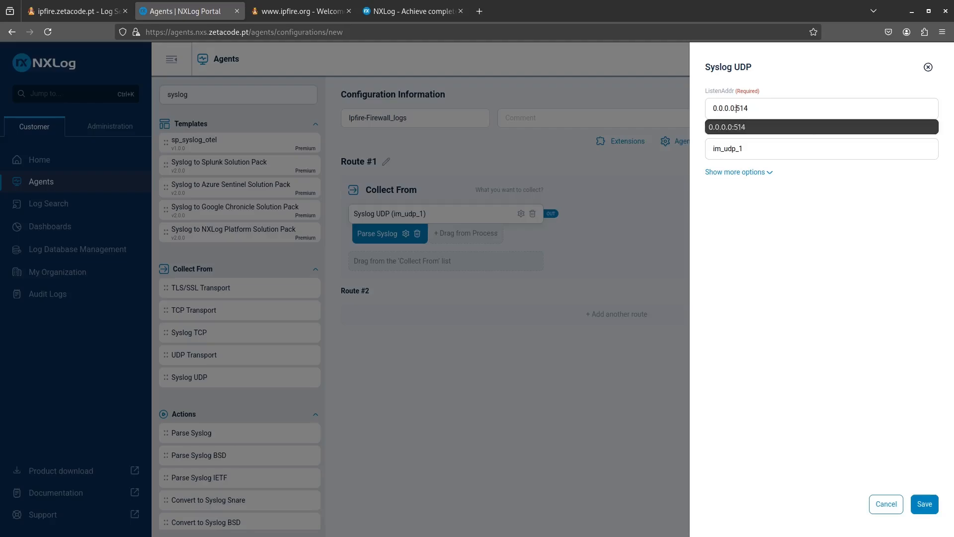
{"action": "left_click", "coordinate": [781, 107]}
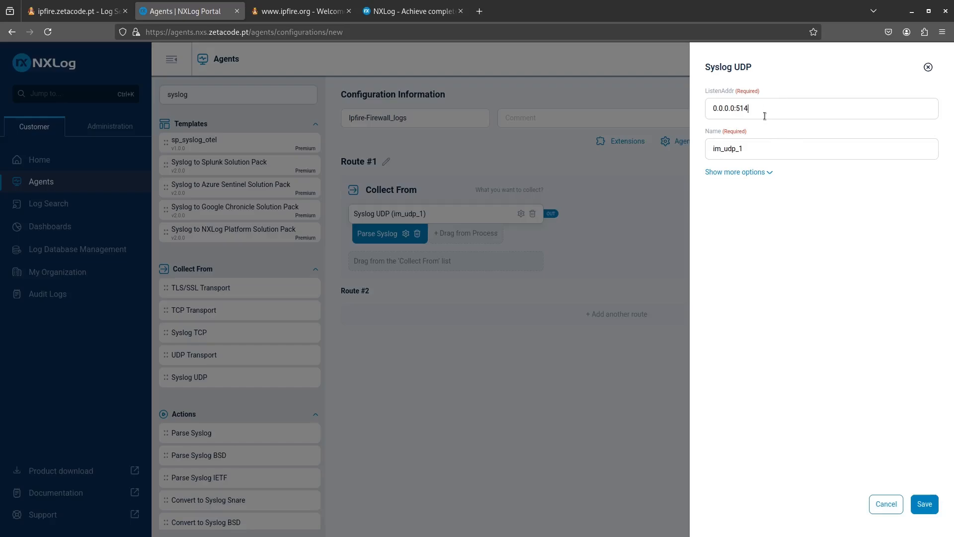
Name the Syslog UDP source im_ipfire and save its settings
{"action": "left_click_drag", "start_coordinate": [764, 148], "coordinate": [715, 148]}
{"action": "type", "text": "im"}
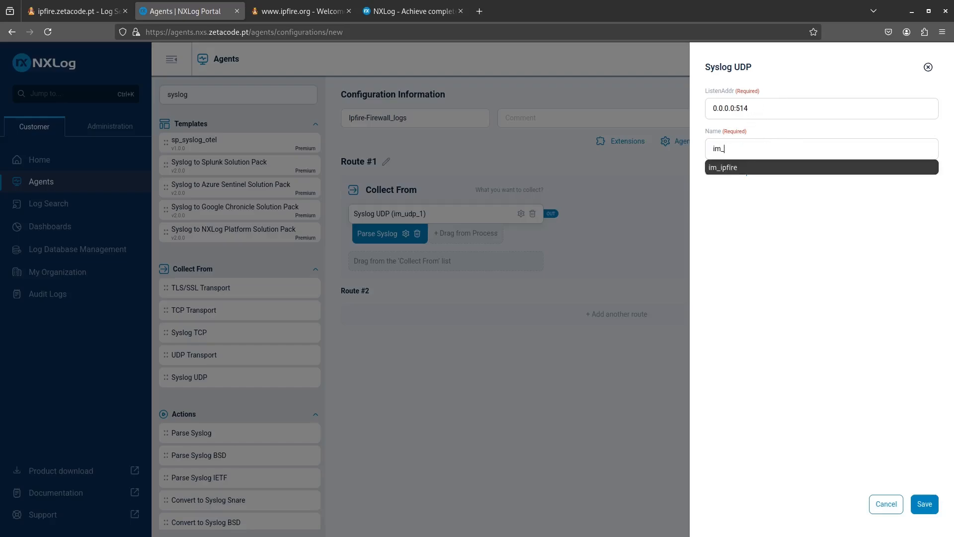
{"action": "type", "text": "_fire"}
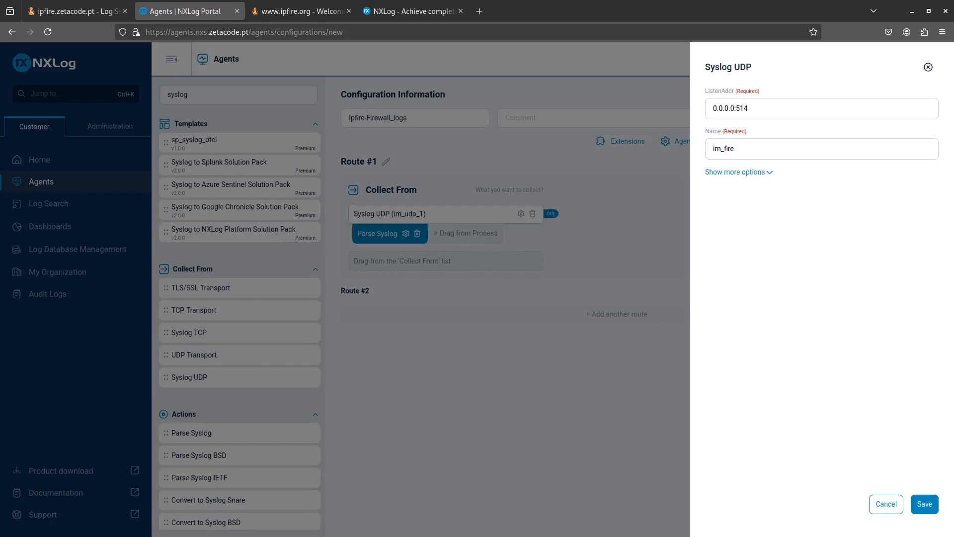
{"action": "key", "text": "BackSpace"}
{"action": "key", "text": "BackSpace"}
{"action": "key", "text": "BackSpace"}
{"action": "key", "text": "BackSpace"}
{"action": "type", "text": "ip"}
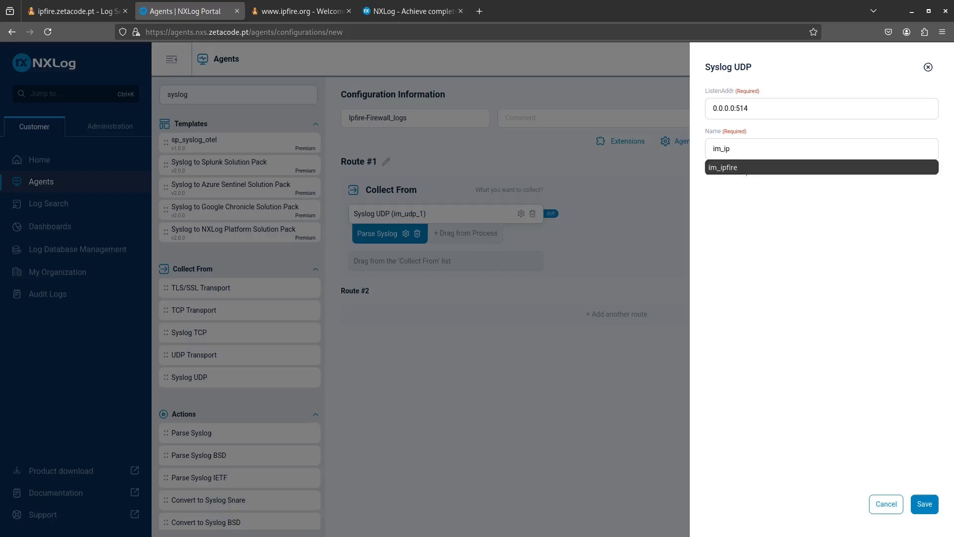
{"action": "type", "text": "fire"}
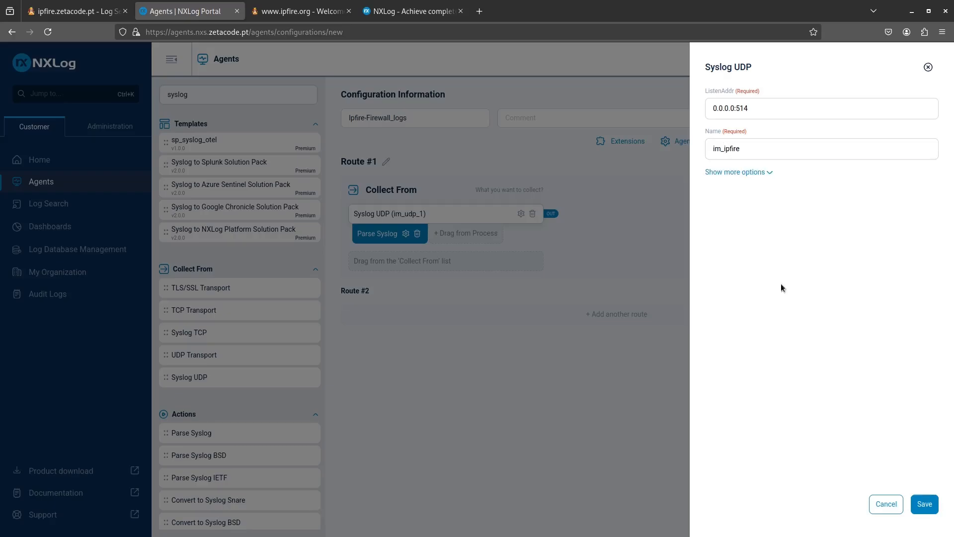
{"action": "left_click", "coordinate": [924, 504]}
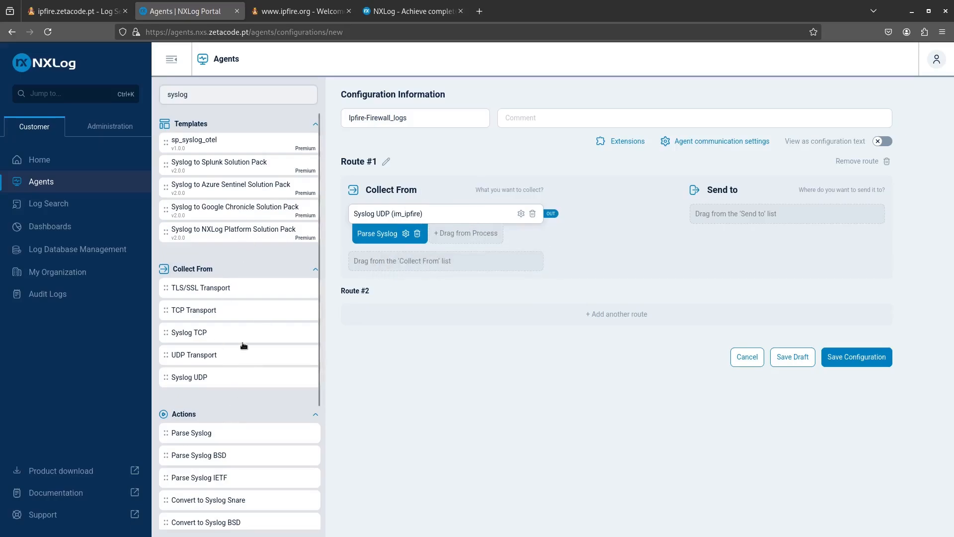
Search the modules for "azu" to examine the available Azure options
{"action": "scroll", "coordinate": [237, 370], "scroll_direction": "down", "scroll_amount": 3}
{"action": "scroll", "coordinate": [261, 418], "scroll_direction": "up", "scroll_amount": 3}
{"action": "double_click", "coordinate": [223, 94]}
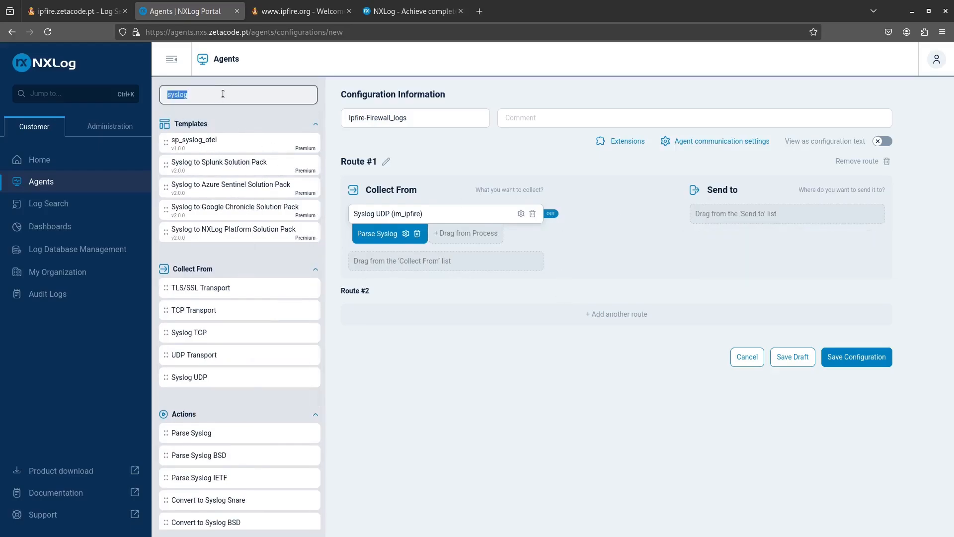
{"action": "type", "text": "zr"}
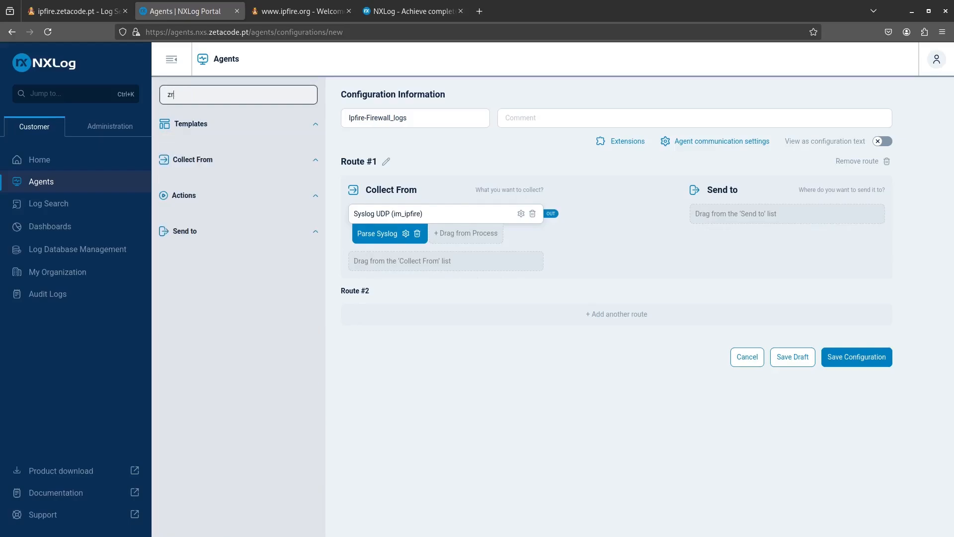
{"action": "key", "text": "BackSpace"}
{"action": "key", "text": "BackSpace"}
{"action": "type", "text": "azu"}
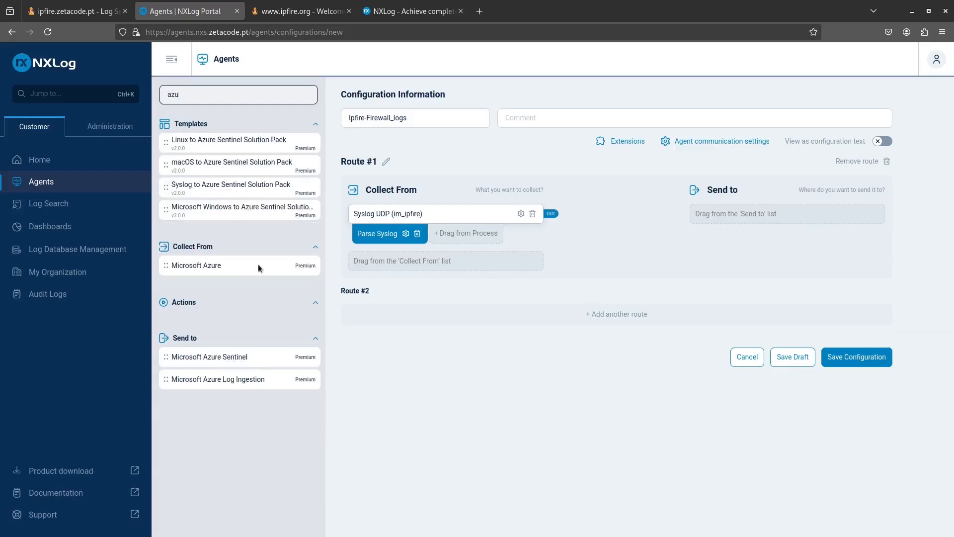
Search the modules for "file" and add File as the Send to destination of Route #1
{"action": "double_click", "coordinate": [227, 94]}
{"action": "key", "text": "BackSpace"}
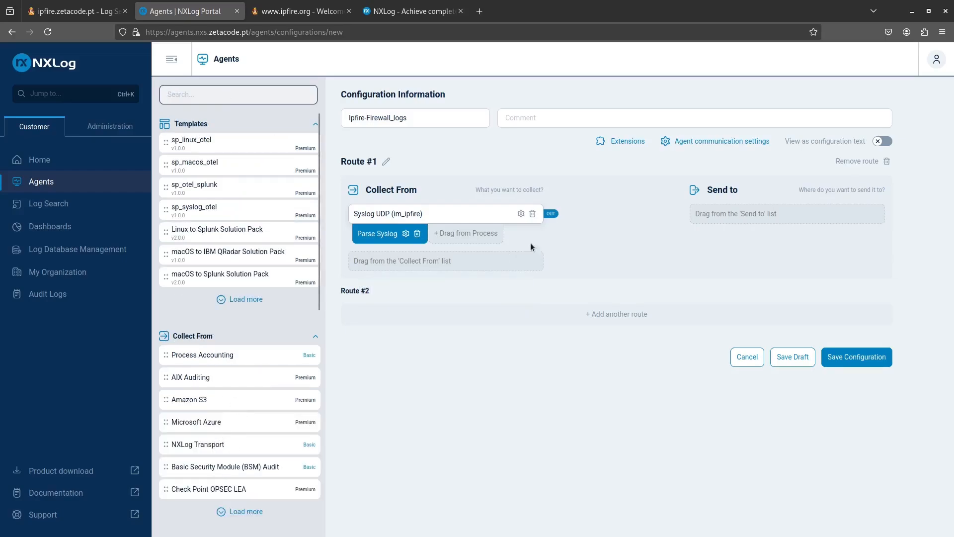
{"action": "type", "text": "fi,l"}
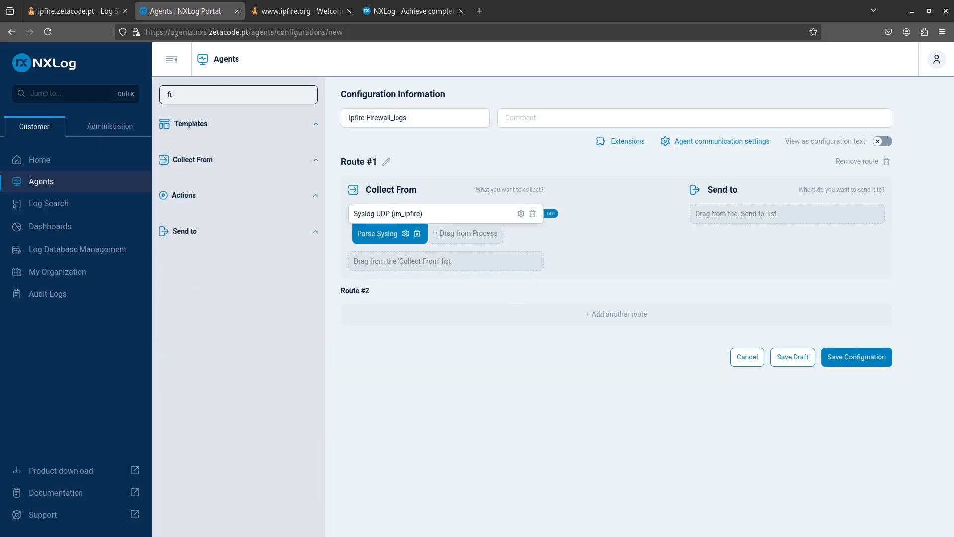
{"action": "key", "text": "BackSpace"}
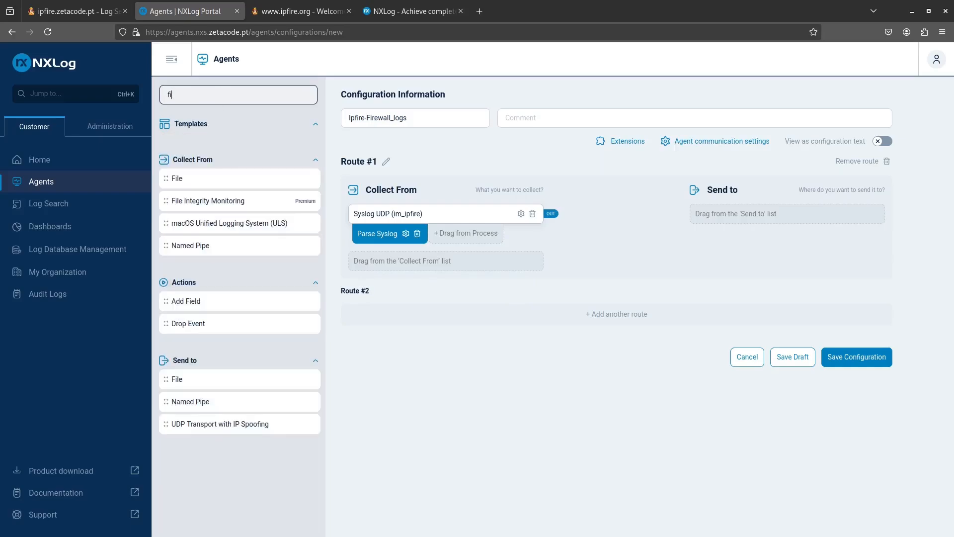
{"action": "type", "text": "le"}
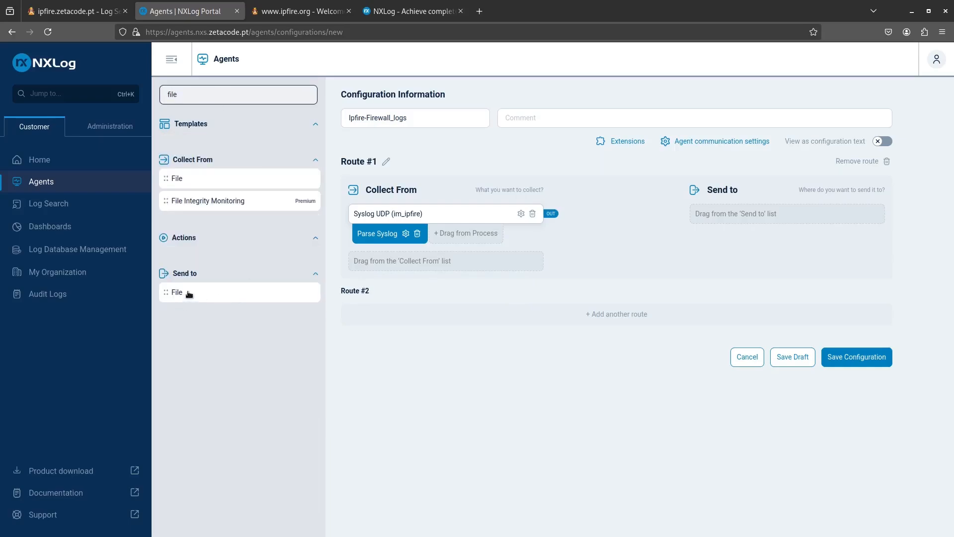
{"action": "mouse_move", "coordinate": [188, 295]}
{"action": "left_mouse_down"}
{"action": "mouse_move", "coordinate": [330, 317]}
{"action": "mouse_move", "coordinate": [174, 296]}
{"action": "left_mouse_up"}
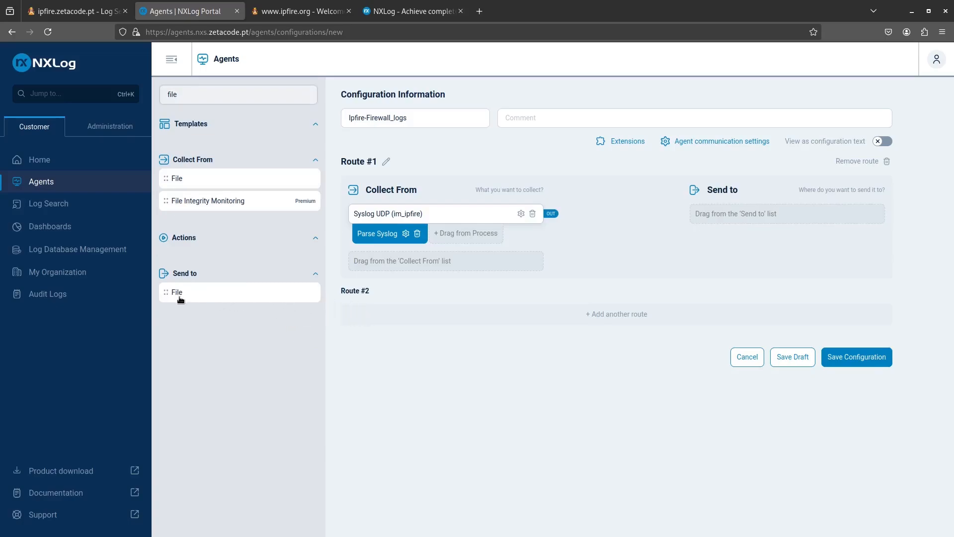
{"action": "left_click_drag", "start_coordinate": [180, 297], "coordinate": [733, 219]}
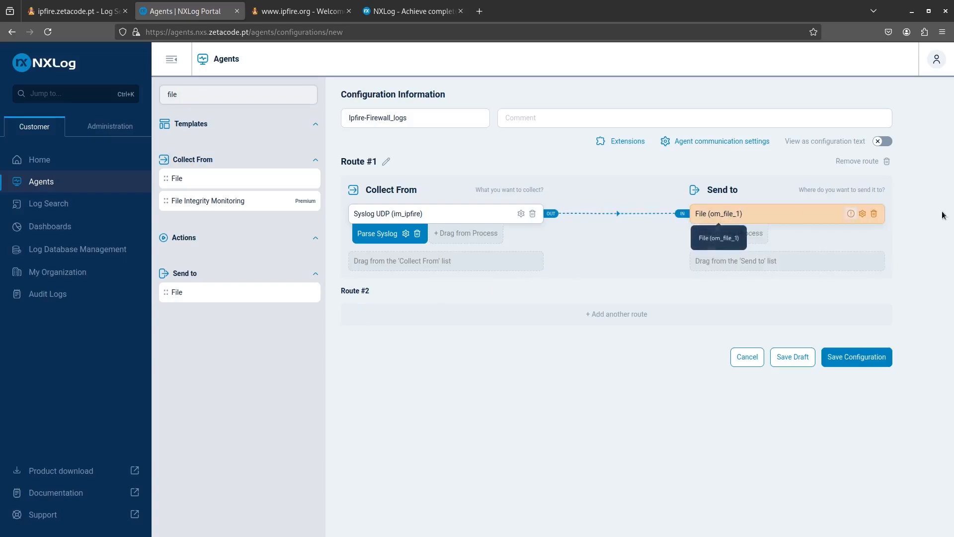
Set the output path of the File destination to '/tmp/firewall1'
{"action": "left_click", "coordinate": [862, 213]}
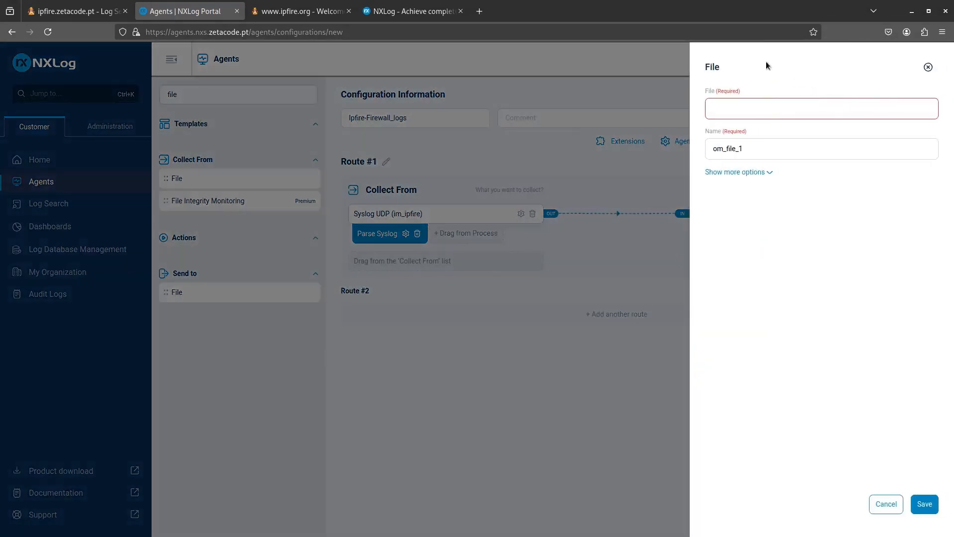
{"action": "type", "text": "'/tmp/"}
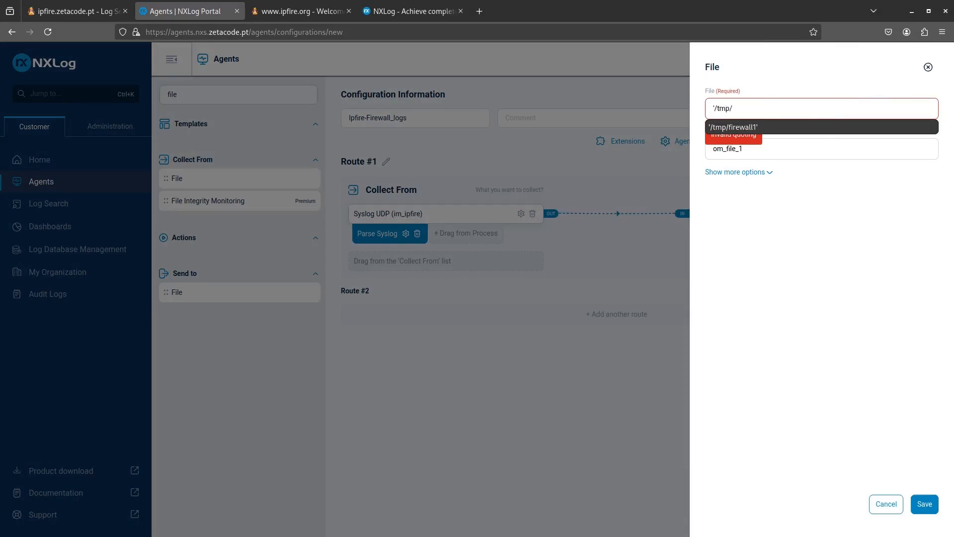
{"action": "key", "text": "Escape"}
{"action": "type", "text": "/tmp/"}
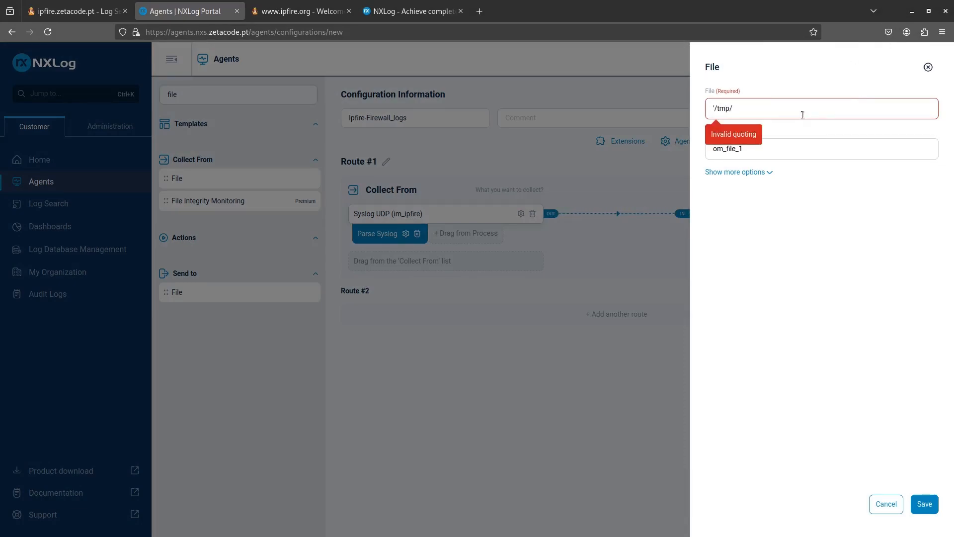
{"action": "type", "text": "fi"}
{"action": "key", "text": "Down"}
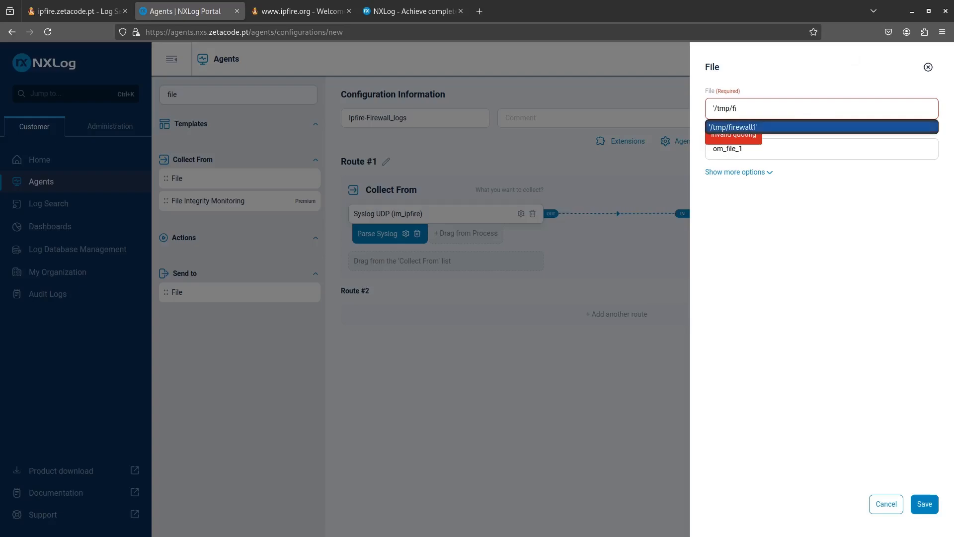
{"action": "left_click", "coordinate": [789, 128]}
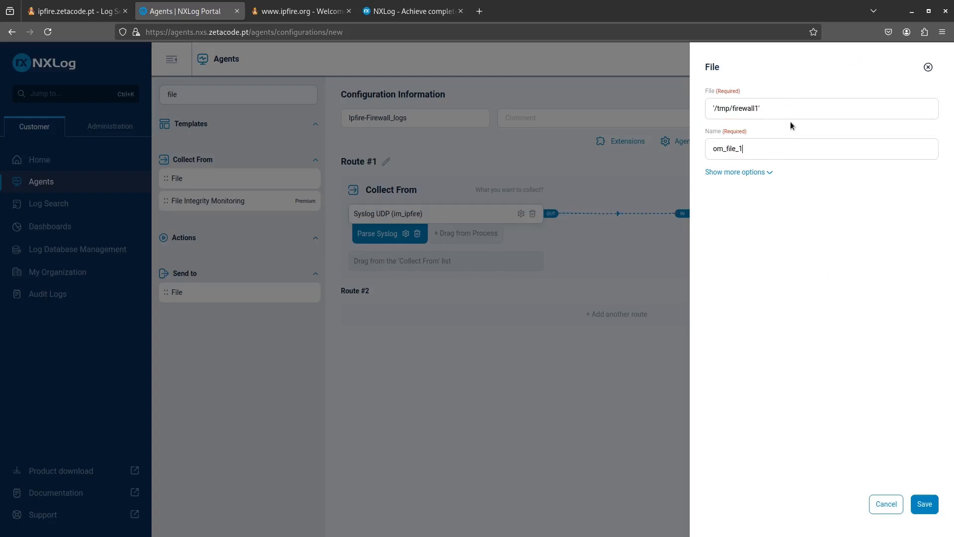
Name the File destination om_file_firewall and save its settings
{"action": "key", "text": "BackSpace"}
{"action": "type", "text": "firewall"}
{"action": "left_click", "coordinate": [924, 503]}
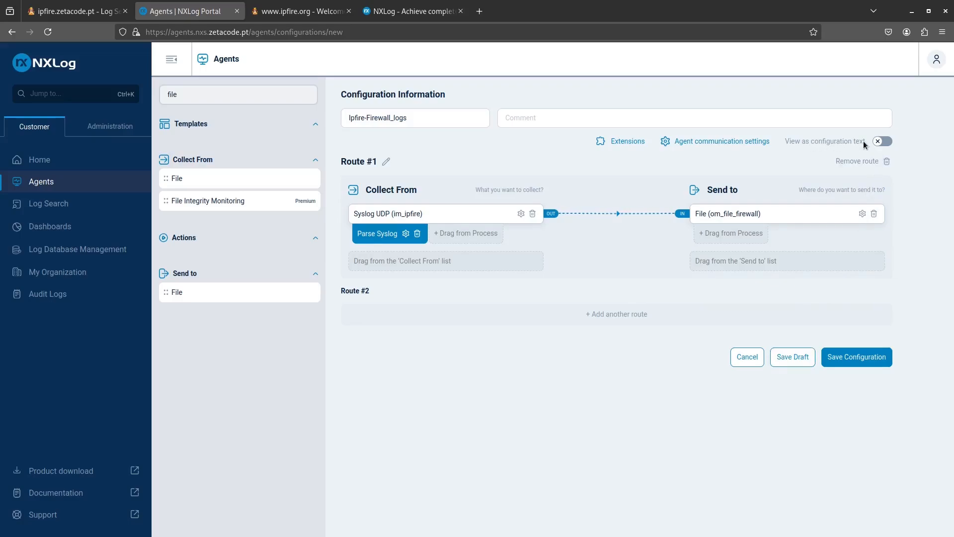
View the configuration as text to examine the listen address, file output and route path, and return to the visual editor
{"action": "left_click", "coordinate": [888, 143]}
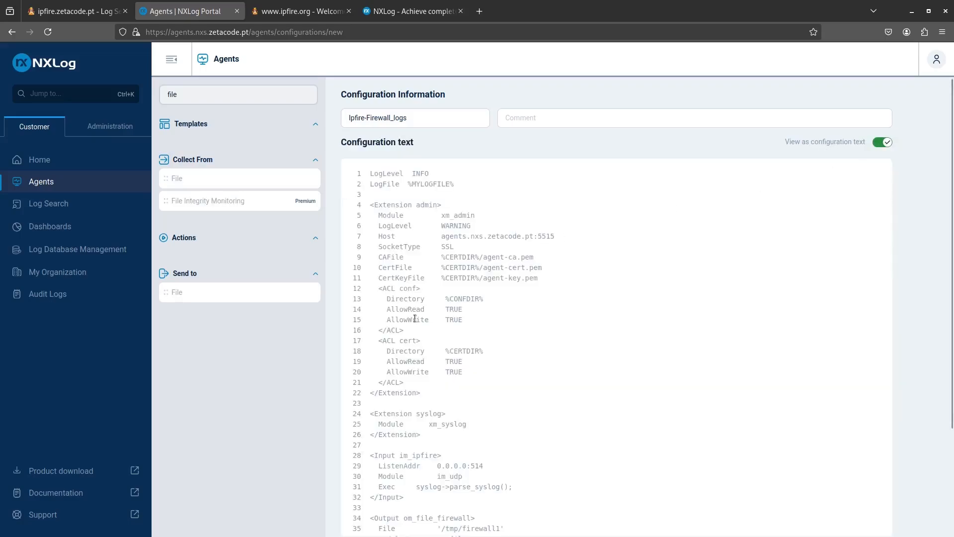
{"action": "scroll", "coordinate": [407, 356], "scroll_direction": "down", "scroll_amount": 3}
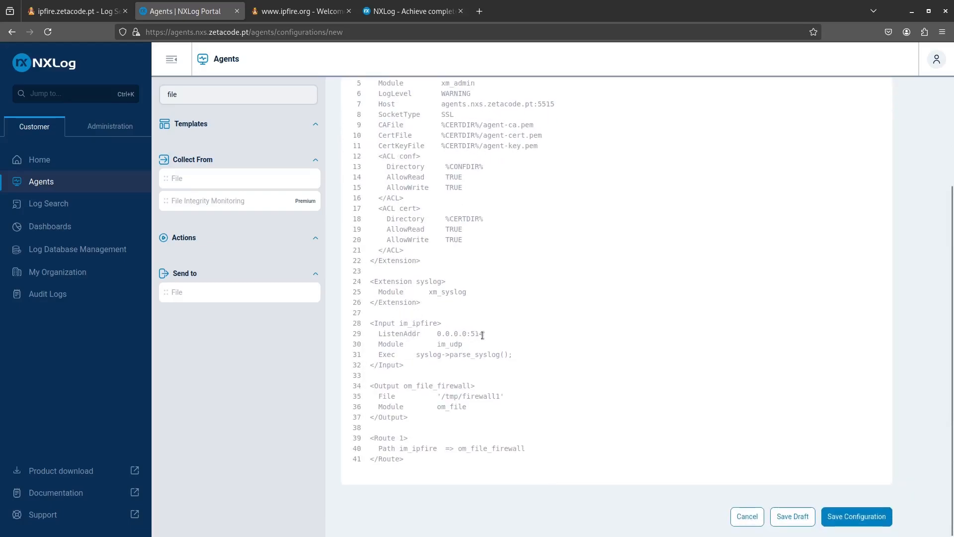
{"action": "left_click_drag", "start_coordinate": [483, 334], "coordinate": [438, 334]}
{"action": "left_click", "coordinate": [424, 396]}
{"action": "left_click_drag", "start_coordinate": [391, 385], "coordinate": [499, 399]}
{"action": "left_click", "coordinate": [476, 397]}
{"action": "left_click", "coordinate": [396, 451]}
{"action": "left_click_drag", "start_coordinate": [378, 449], "coordinate": [527, 449]}
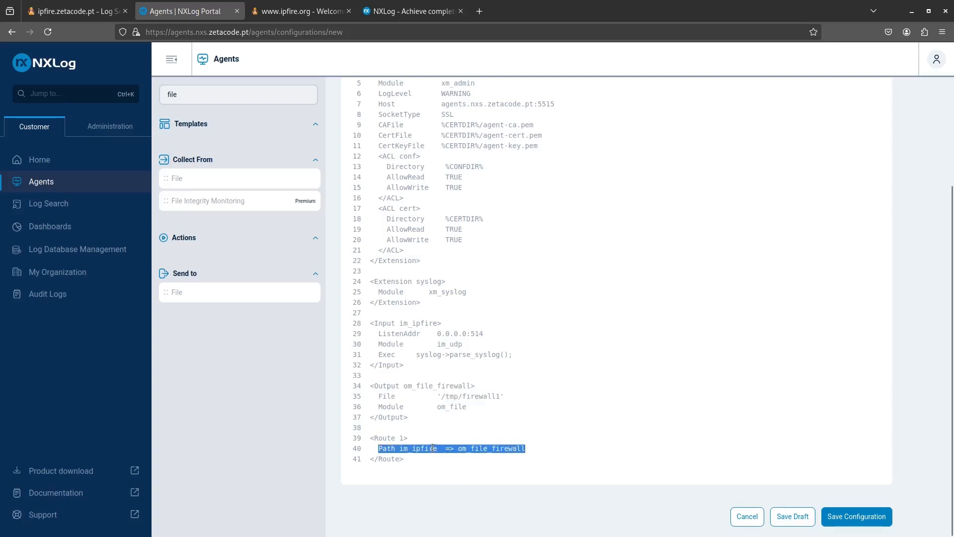
{"action": "scroll", "coordinate": [726, 386], "scroll_direction": "up", "scroll_amount": 3}
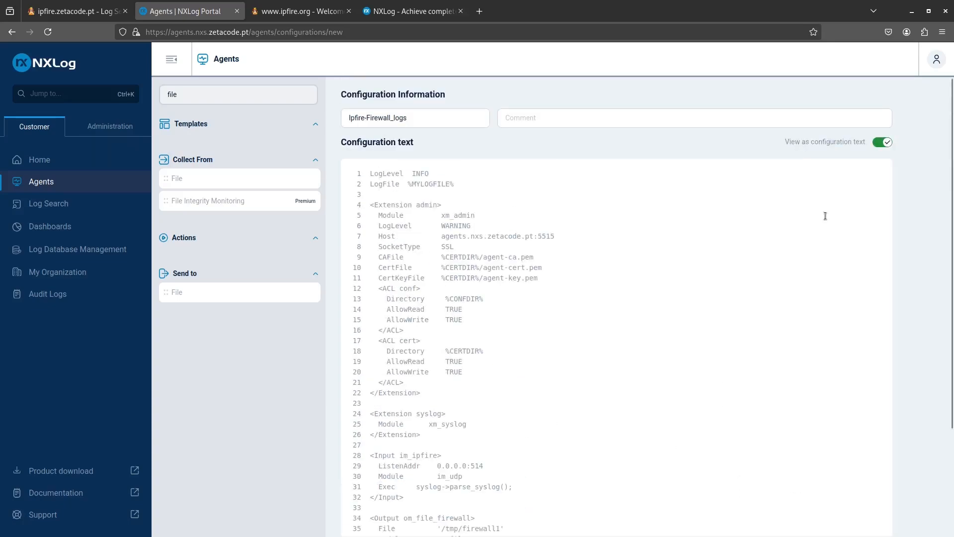
{"action": "left_click", "coordinate": [883, 142]}
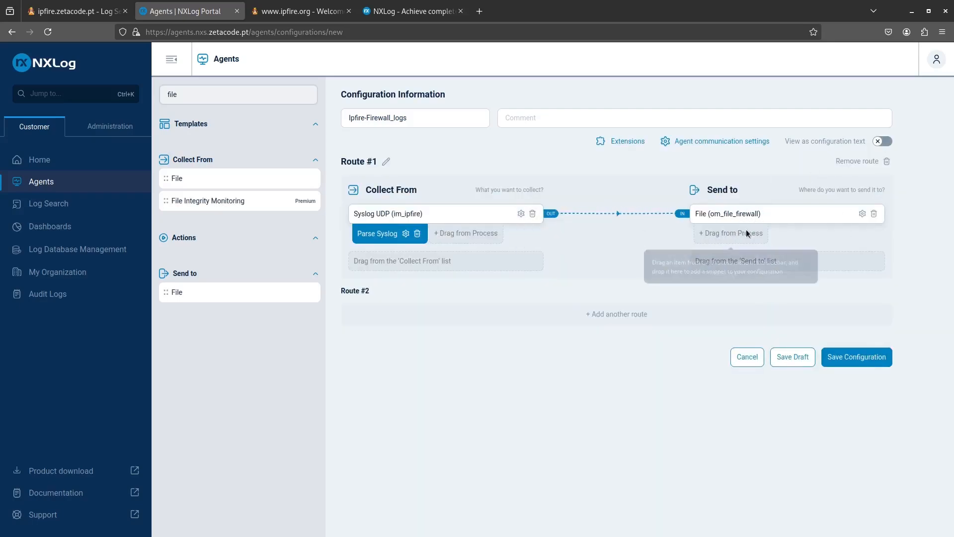
Search the modules for "goo" to examine the available Google options
{"action": "double_click", "coordinate": [217, 95]}
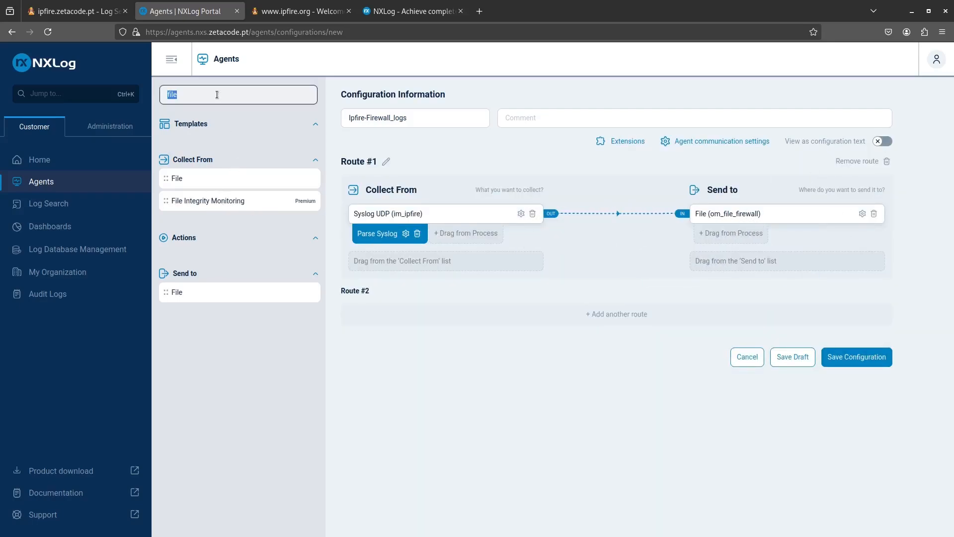
{"action": "key", "text": "BackSpace"}
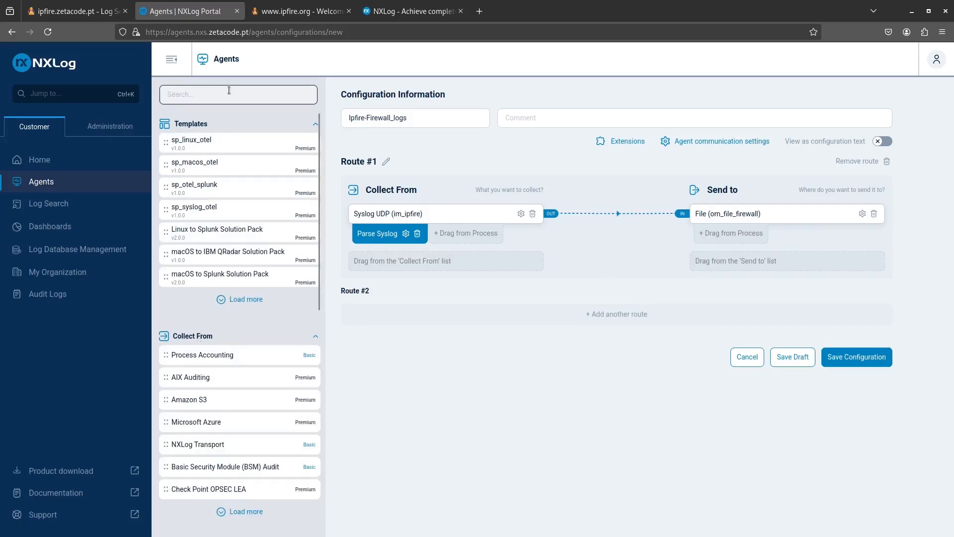
{"action": "type", "text": "goo"}
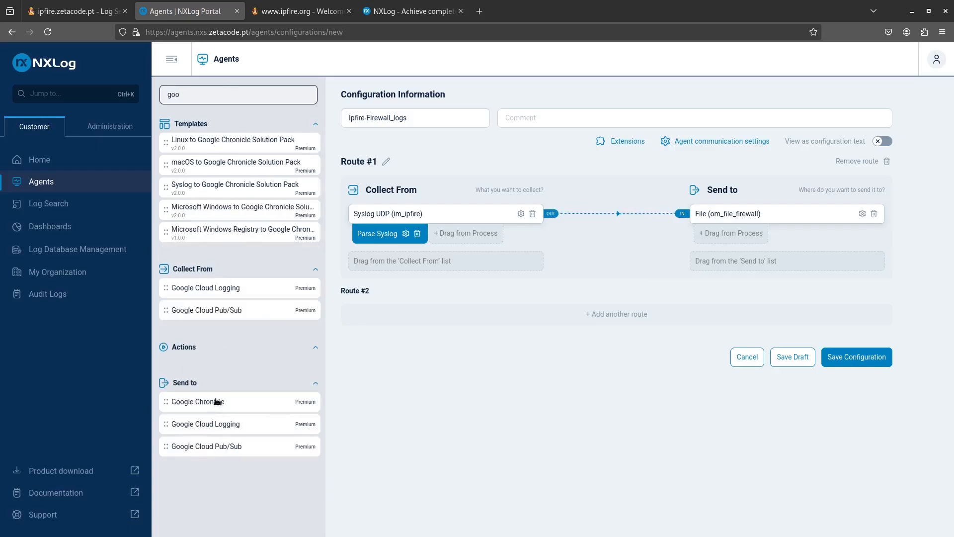
Search for "azu", try Microsoft Azure Sentinel as a second Send to destination of Route #1, and remove it
{"action": "double_click", "coordinate": [241, 95]}
{"action": "type", "text": "azu"}
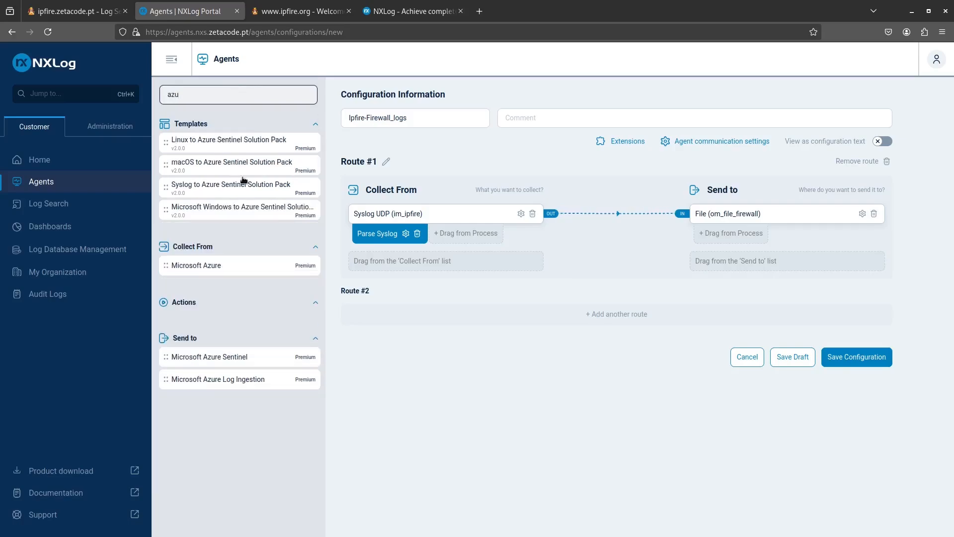
{"action": "left_click_drag", "start_coordinate": [234, 357], "coordinate": [795, 265]}
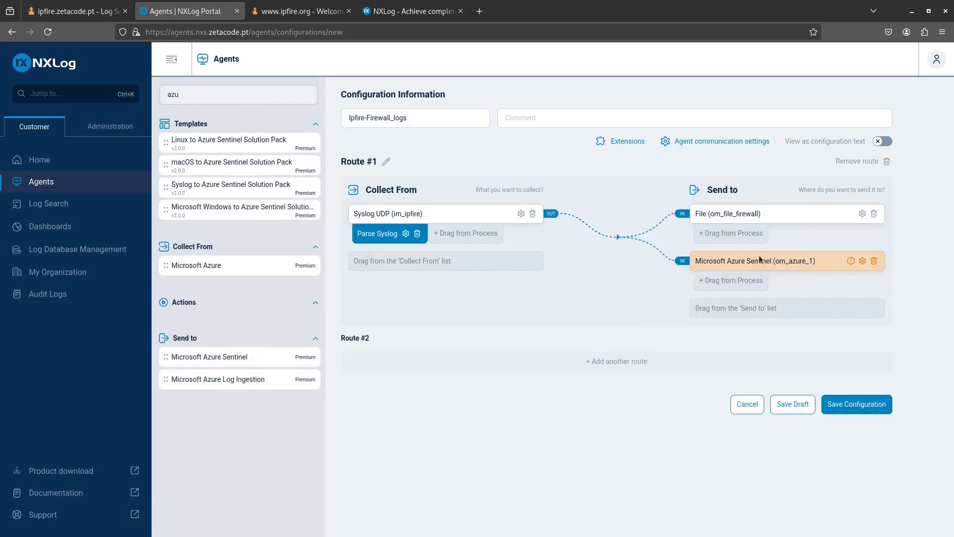
{"action": "left_click", "coordinate": [875, 262]}
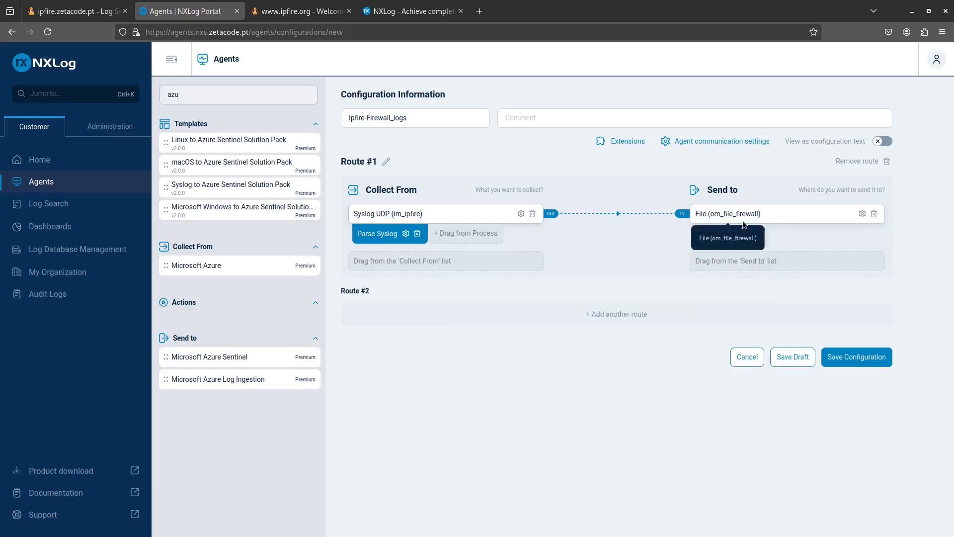
Save the configuration and assign the Ipfire-Firewall_logs template to the u22 agent
{"action": "left_click", "coordinate": [855, 359]}
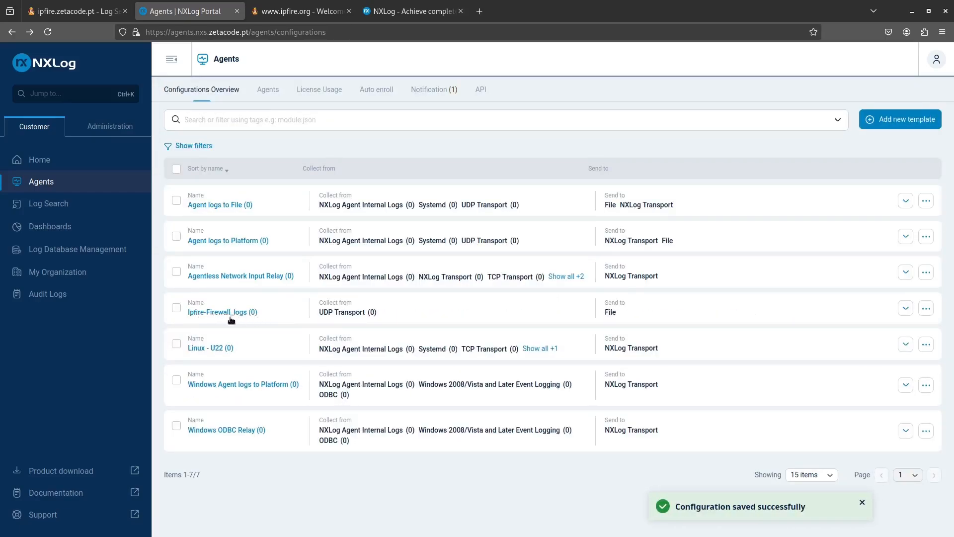
{"action": "left_click", "coordinate": [274, 93]}
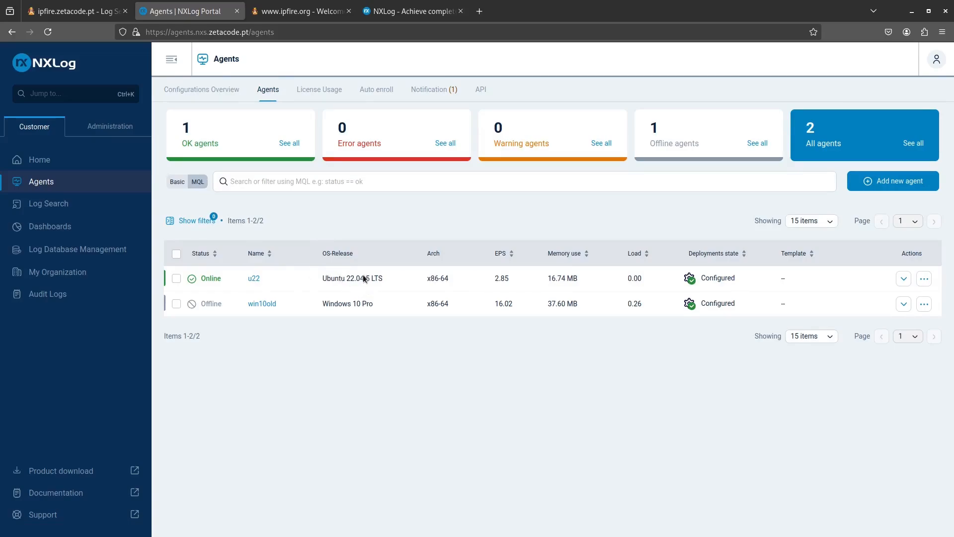
{"action": "left_click", "coordinate": [922, 279]}
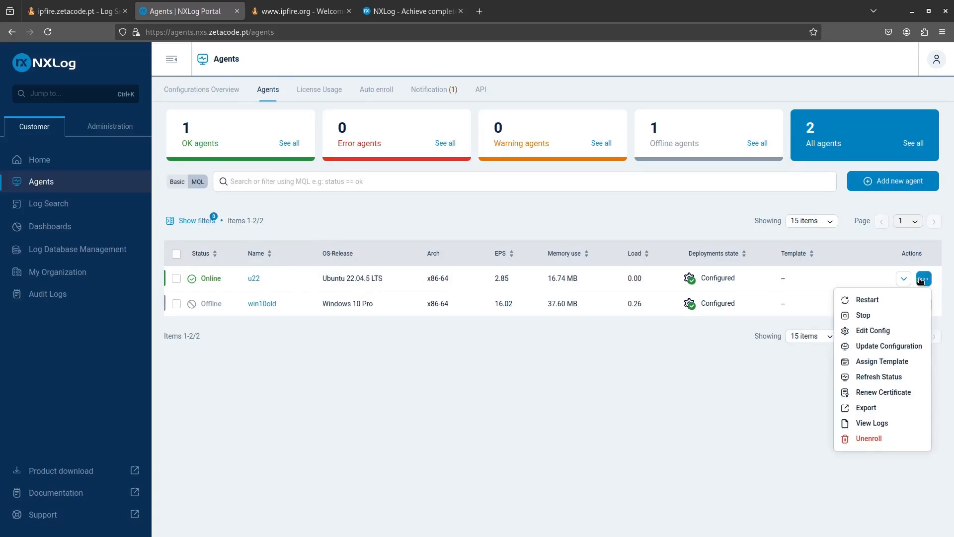
{"action": "left_click", "coordinate": [879, 362]}
{"action": "left_click", "coordinate": [503, 106]}
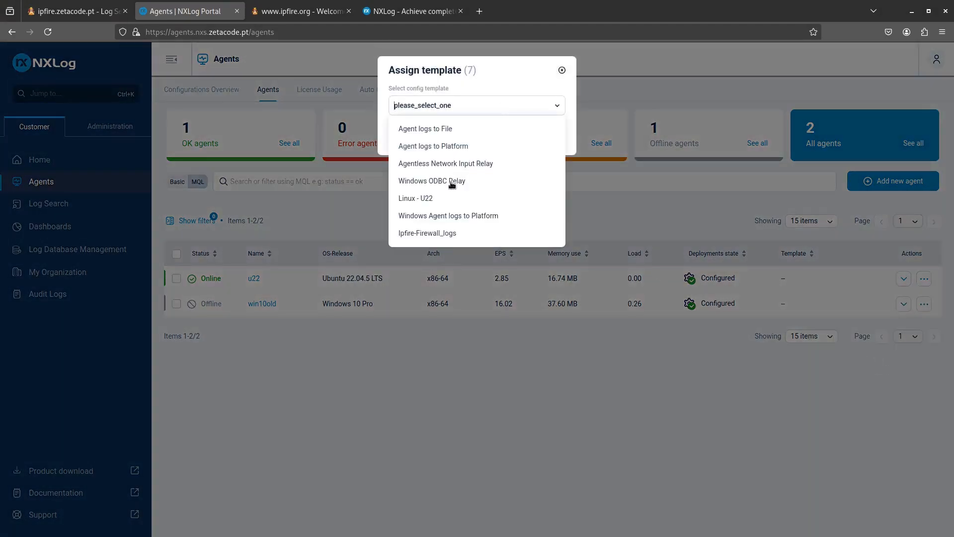
{"action": "left_click", "coordinate": [431, 233]}
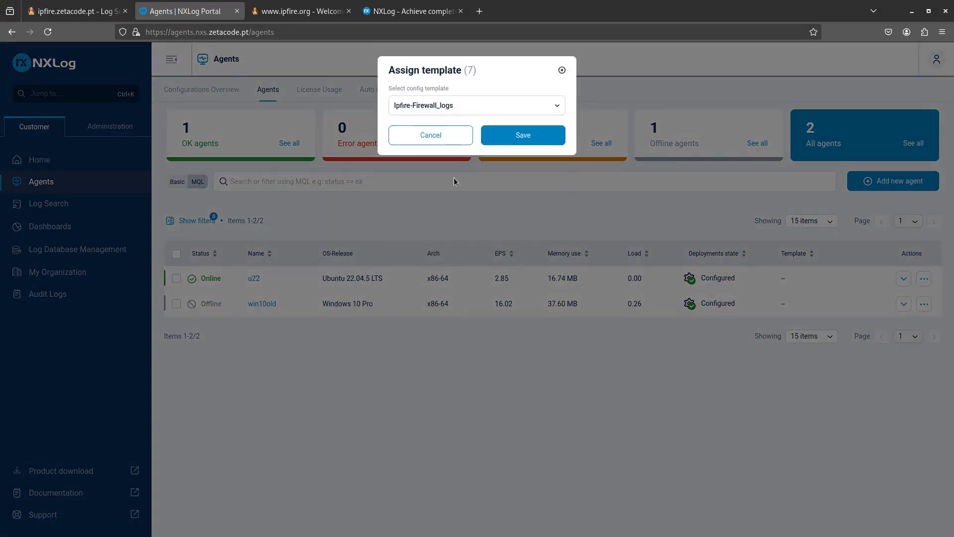
{"action": "left_click", "coordinate": [518, 142]}
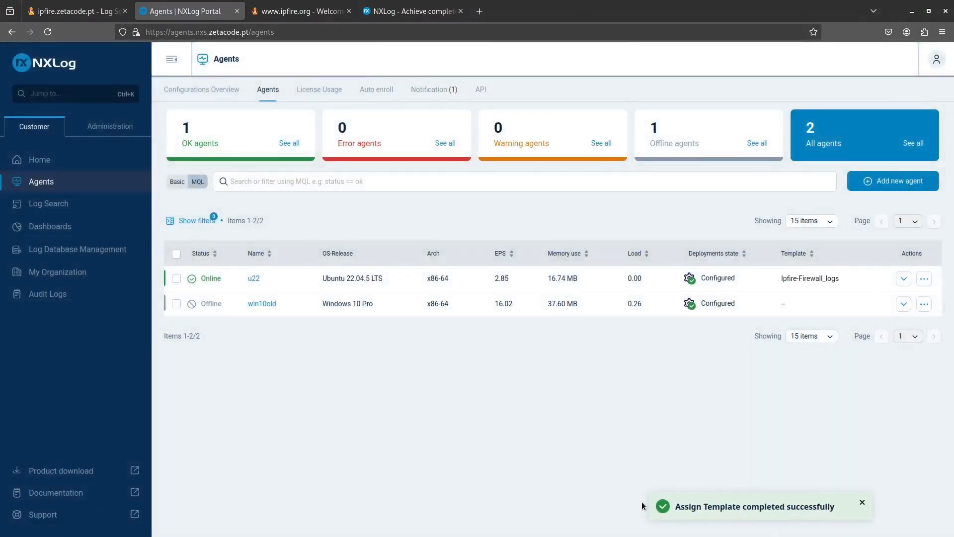
Update the configuration on the u22 agent and restart the agent
{"action": "left_click", "coordinate": [924, 279]}
{"action": "left_click", "coordinate": [902, 346]}
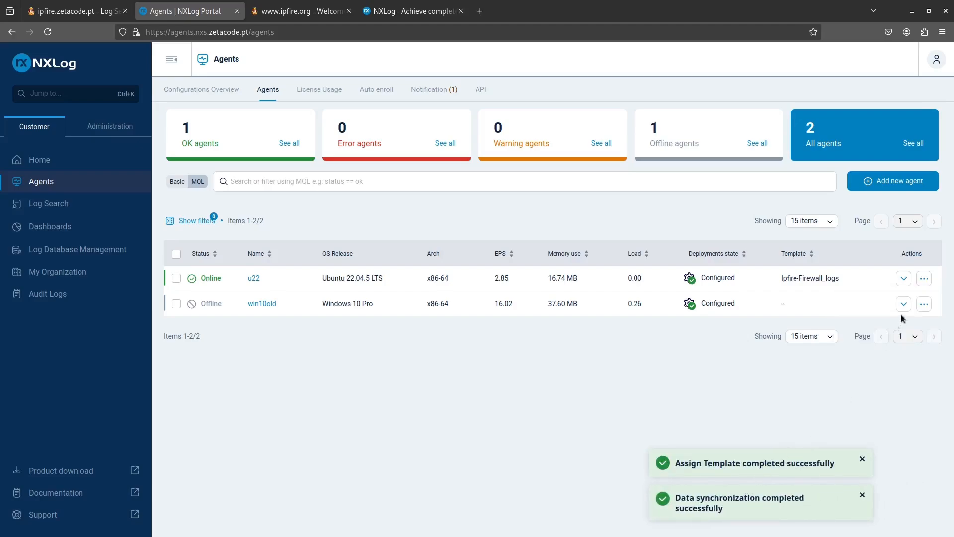
{"action": "left_click", "coordinate": [923, 281]}
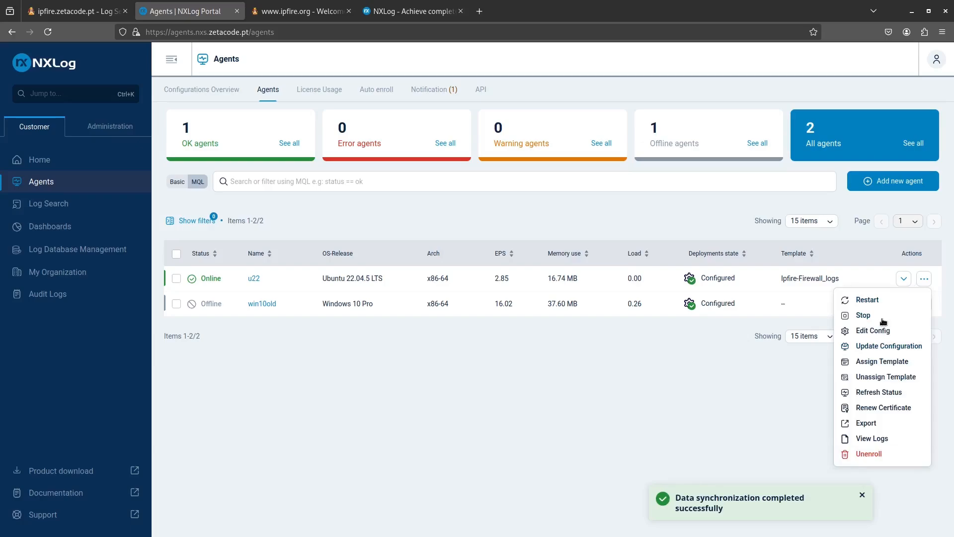
{"action": "left_click", "coordinate": [876, 300]}
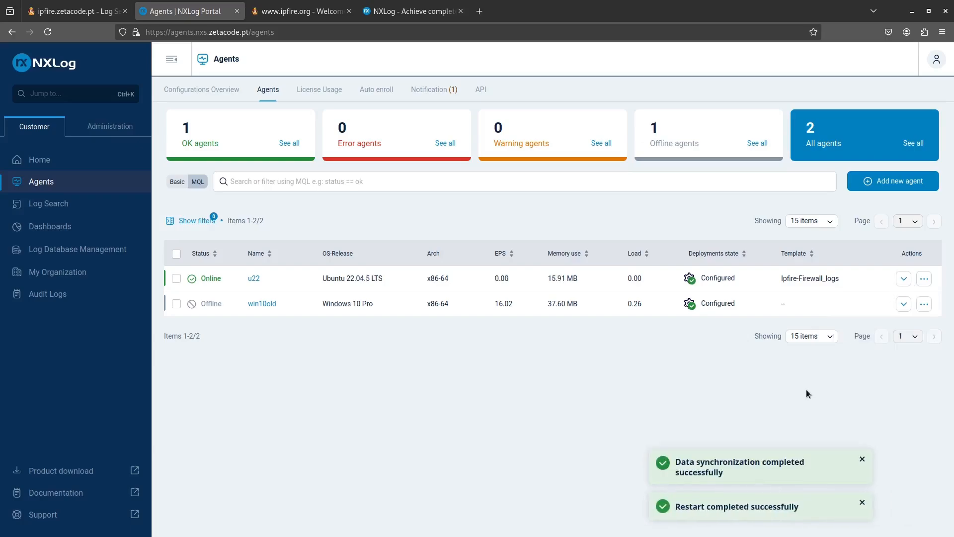
Open the u22 agent's statistics and examine the status and events received of the Im ipfire and Om file modules
{"action": "left_click", "coordinate": [254, 278]}
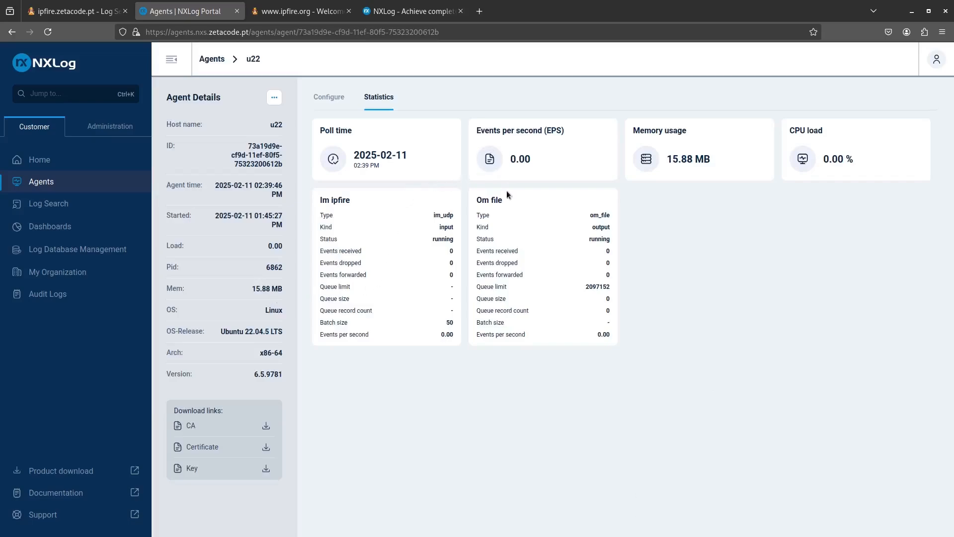
{"action": "left_click_drag", "start_coordinate": [432, 239], "coordinate": [453, 240]}
{"action": "left_click_drag", "start_coordinate": [332, 200], "coordinate": [391, 202]}
{"action": "left_click_drag", "start_coordinate": [430, 238], "coordinate": [454, 239]}
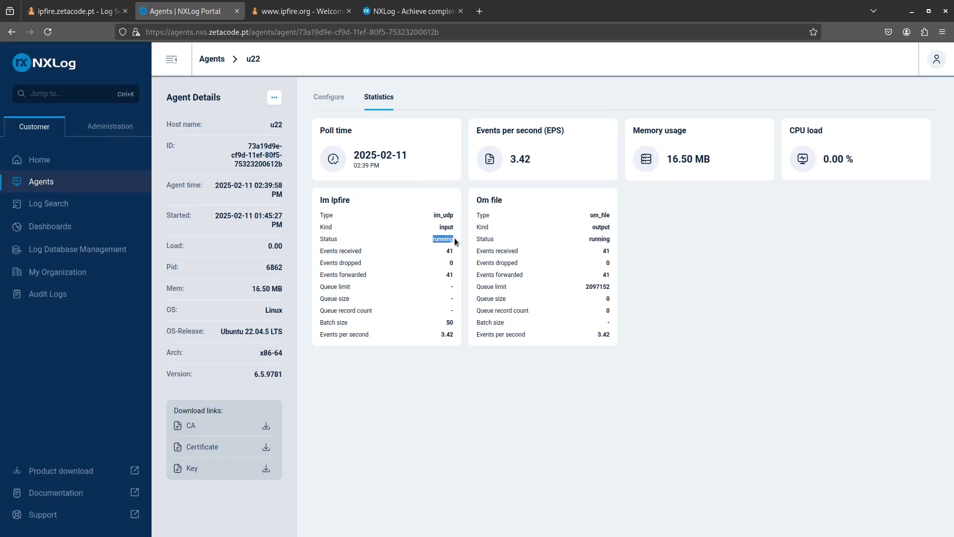
{"action": "double_click", "coordinate": [449, 251]}
{"action": "double_click", "coordinate": [605, 251]}
Switch to the u22 terminal, rerun the earlier log-following command to examine the collected firewall events, and stop it
{"action": "key", "text": "alt+Tab"}
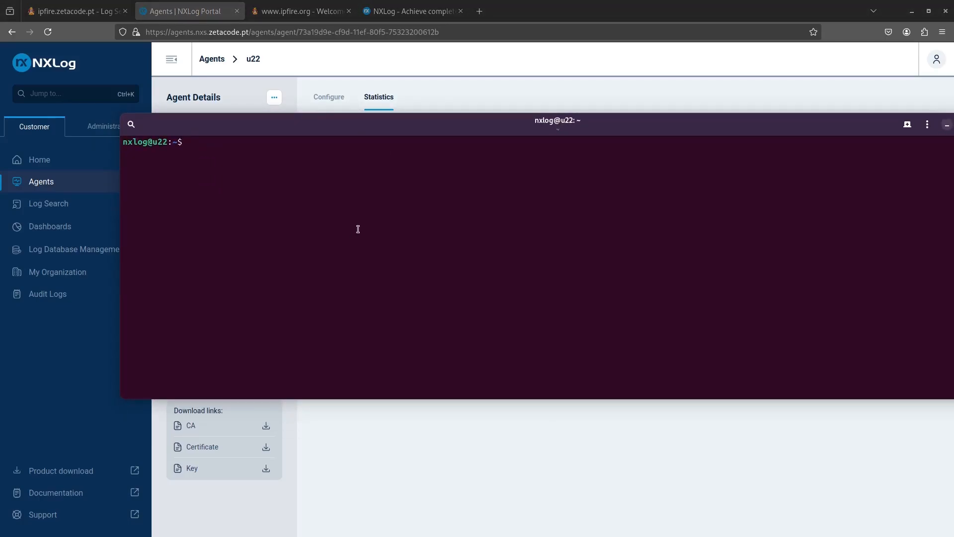
{"action": "key", "text": "Up"}
{"action": "key", "text": "Up"}
{"action": "key", "text": "Return"}
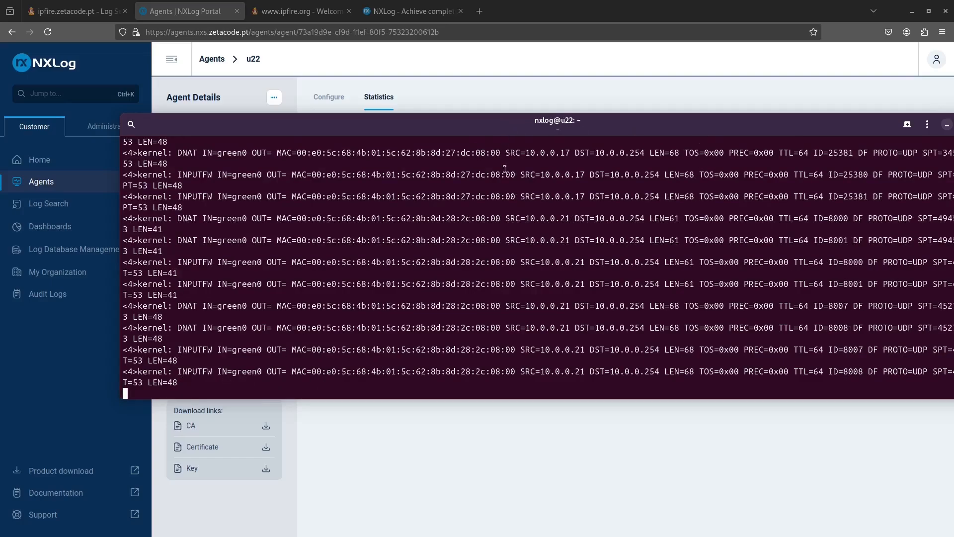
{"action": "key", "text": "ctrl+c"}
{"action": "key", "text": "F12"}
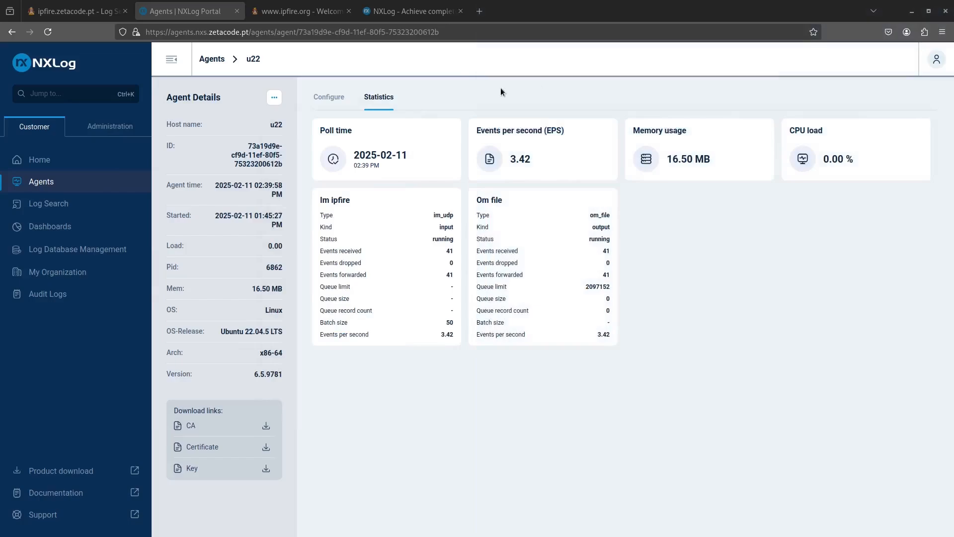
Add a Convert to JSON action to the File (om_file_firewall) output of the Ipfire-Firewall_logs template and save the configuration
{"action": "left_click", "coordinate": [212, 59]}
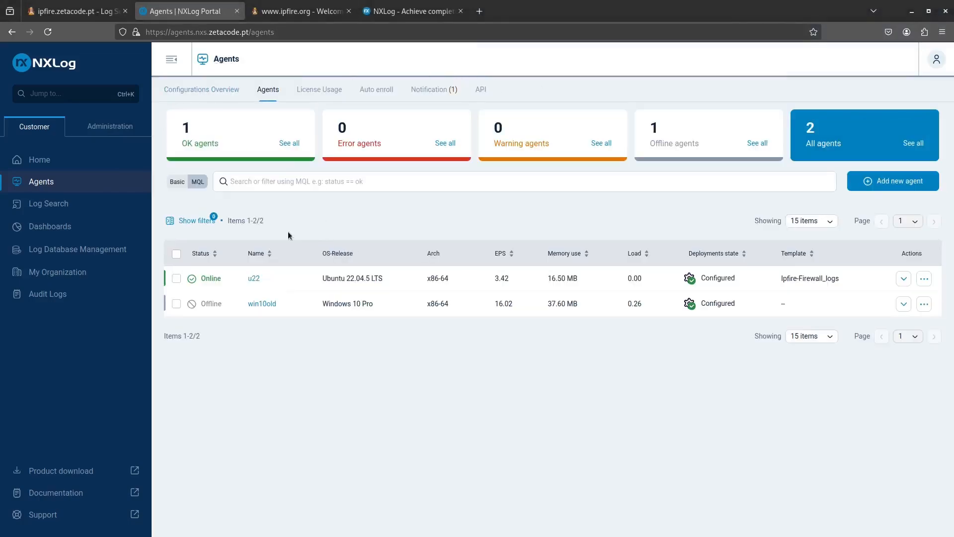
{"action": "left_click", "coordinate": [223, 92]}
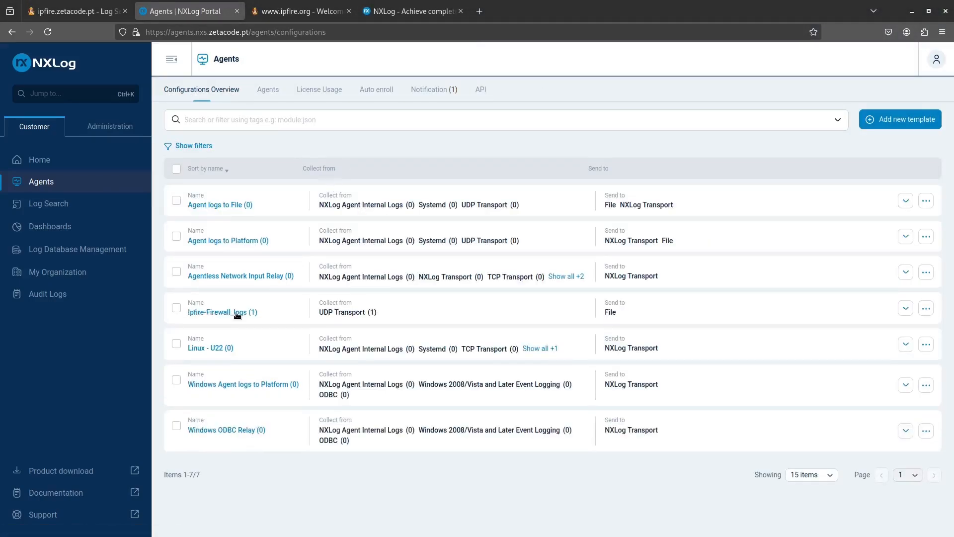
{"action": "left_click", "coordinate": [219, 312]}
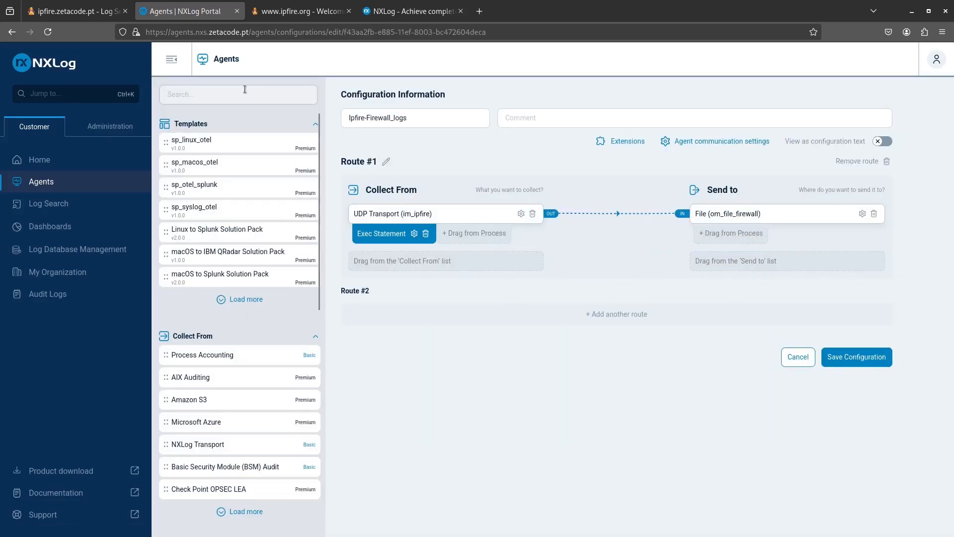
{"action": "left_click", "coordinate": [246, 90]}
{"action": "type", "text": "json"}
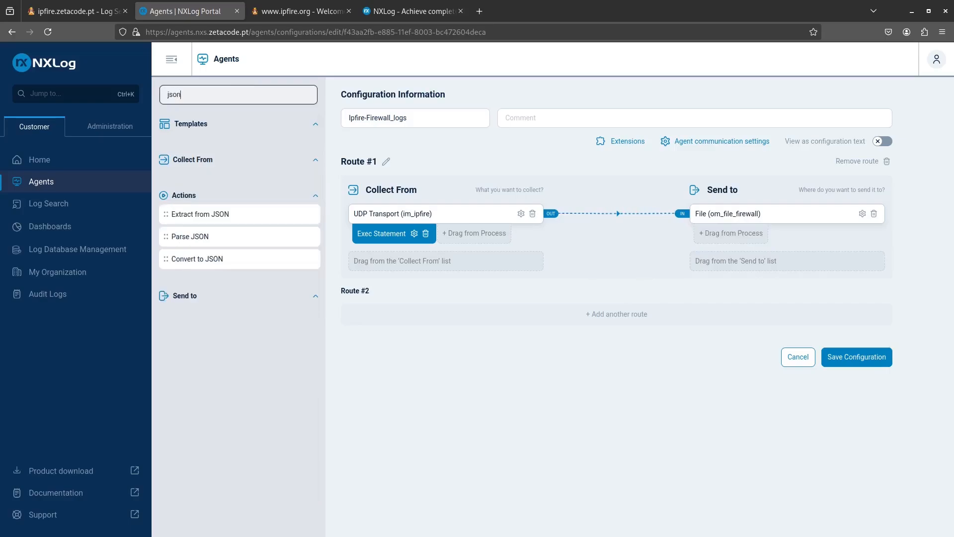
{"action": "left_click_drag", "start_coordinate": [244, 262], "coordinate": [732, 243]}
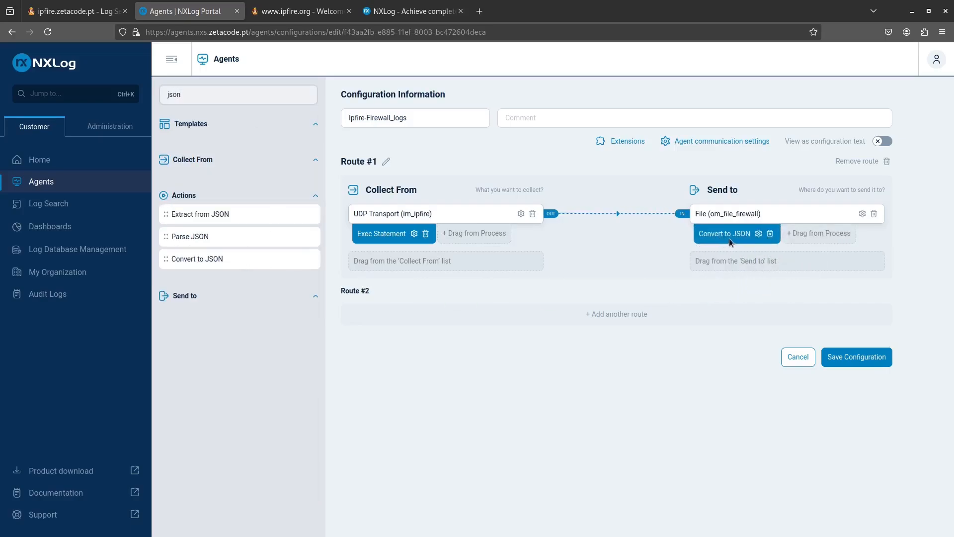
{"action": "left_click", "coordinate": [847, 355]}
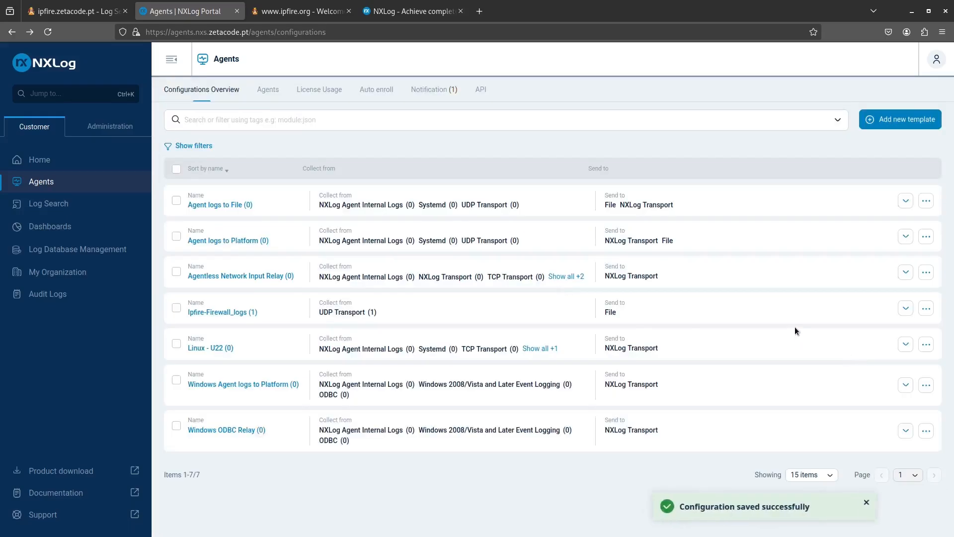
Update the configuration on the u22 agent and refresh its status
{"action": "left_click", "coordinate": [268, 90]}
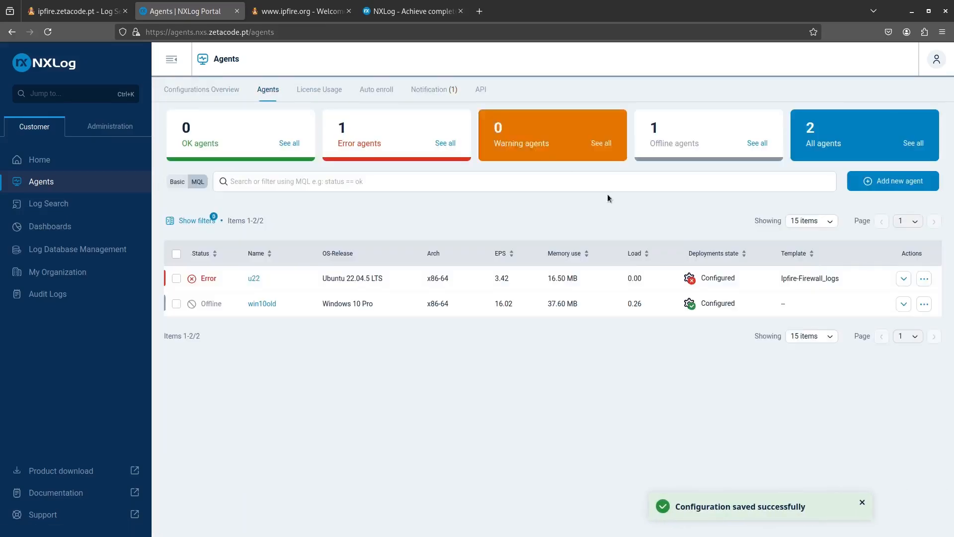
{"action": "left_click", "coordinate": [924, 278]}
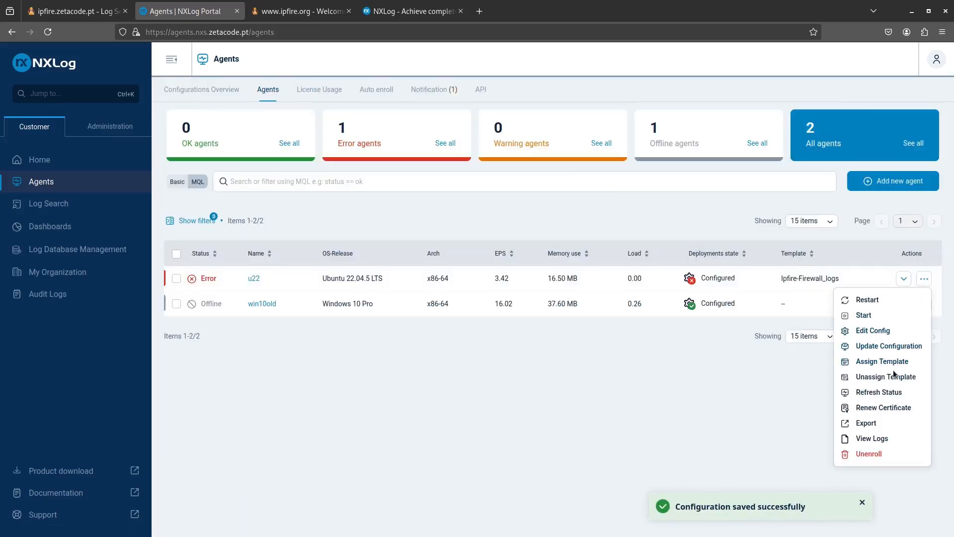
{"action": "left_click", "coordinate": [890, 347]}
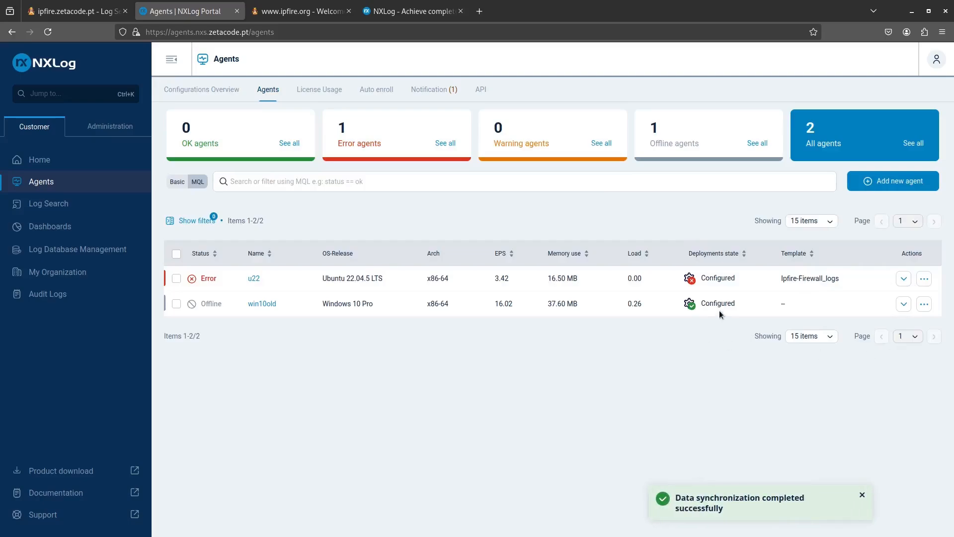
{"action": "left_click", "coordinate": [924, 278]}
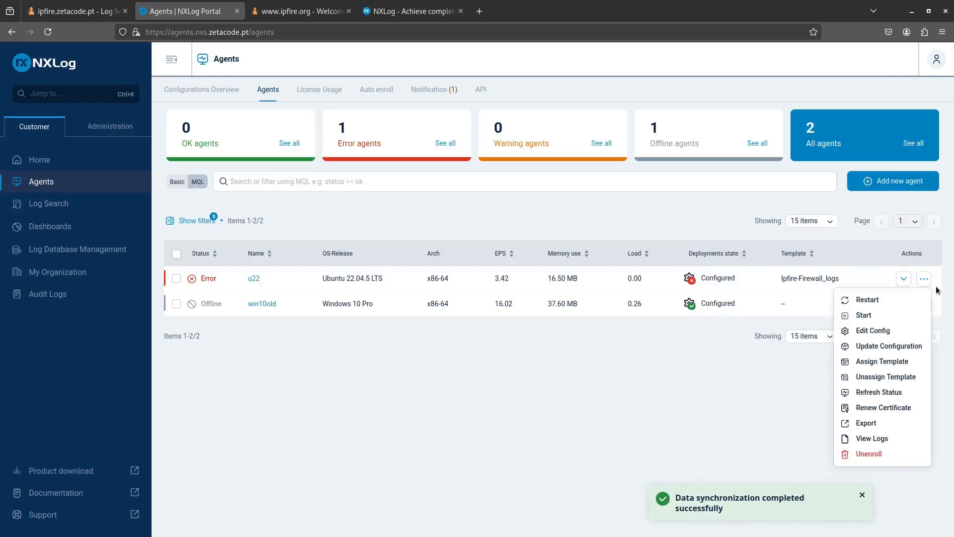
{"action": "left_click", "coordinate": [881, 392]}
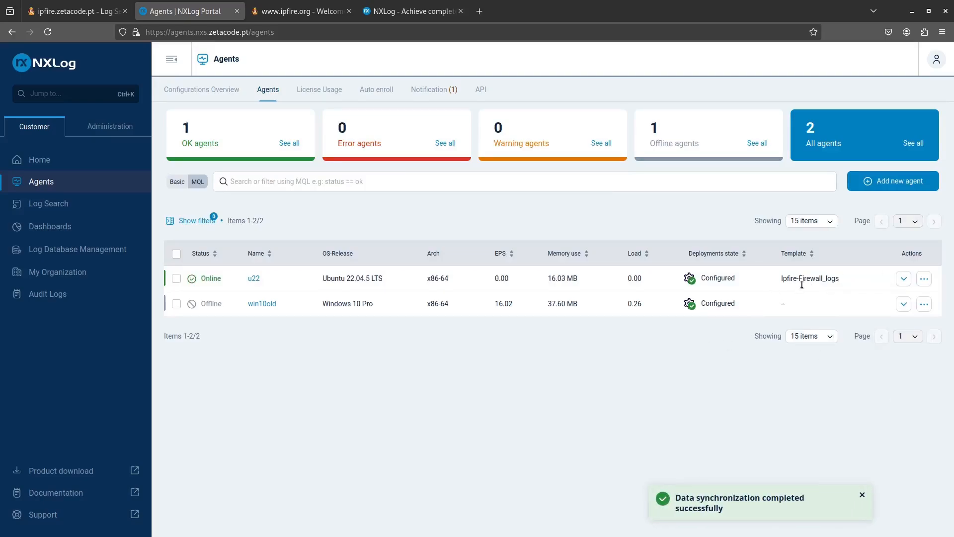
Check the u22 agent's statistics, and rerun the log-following command in the u22 terminal to examine the JSON format of new firewall events
{"action": "left_click", "coordinate": [253, 280]}
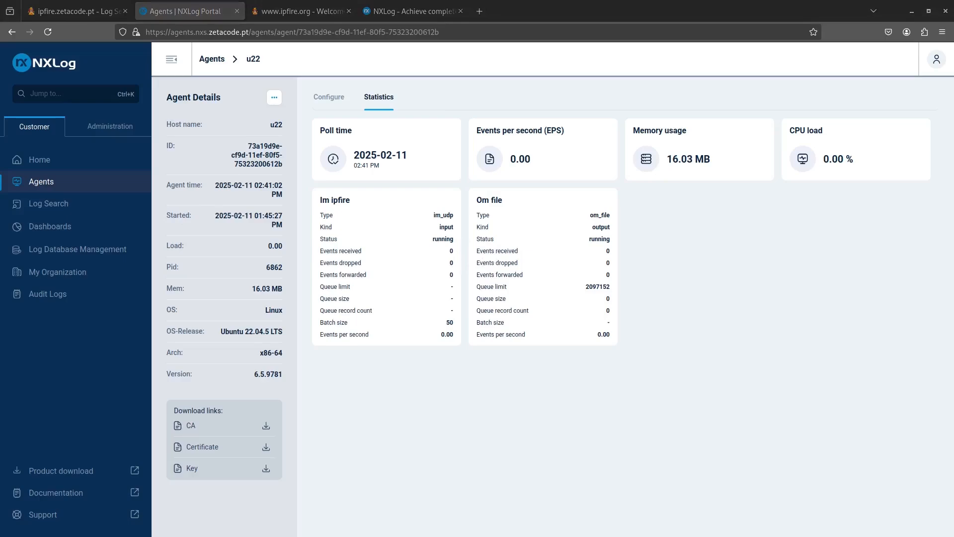
{"action": "left_click_drag", "start_coordinate": [953, 203], "coordinate": [347, 108]}
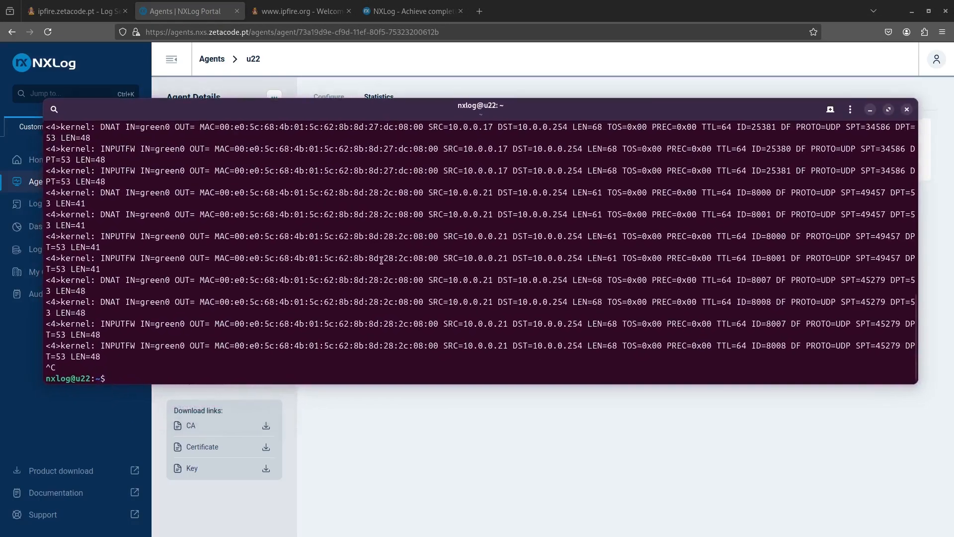
{"action": "key", "text": "Up"}
{"action": "key", "text": "Return"}
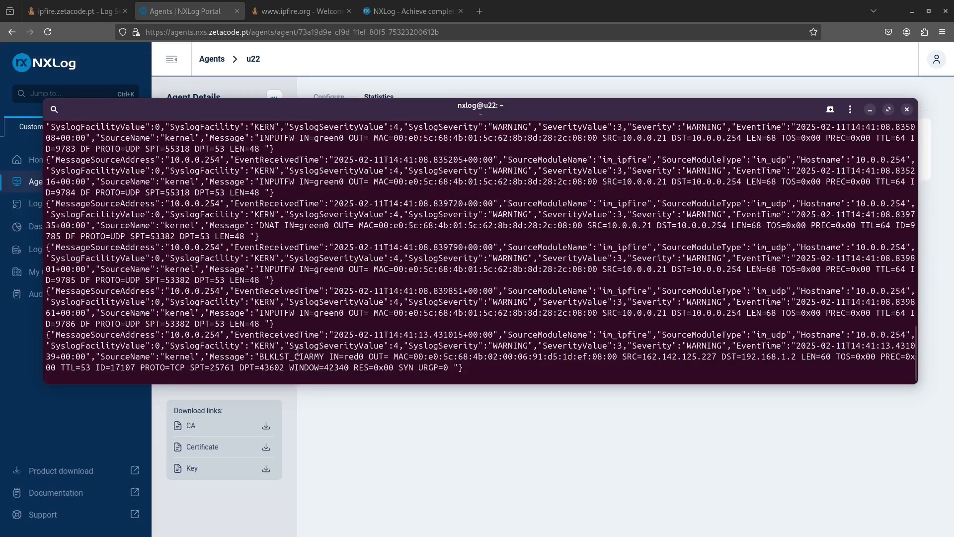
{"action": "left_click_drag", "start_coordinate": [51, 334], "coordinate": [472, 365]}
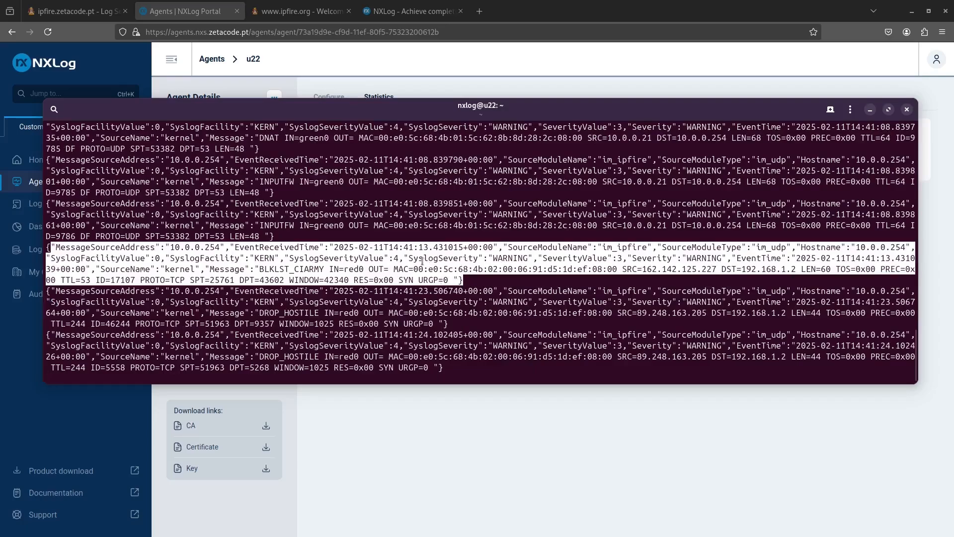
{"action": "left_click", "coordinate": [402, 282]}
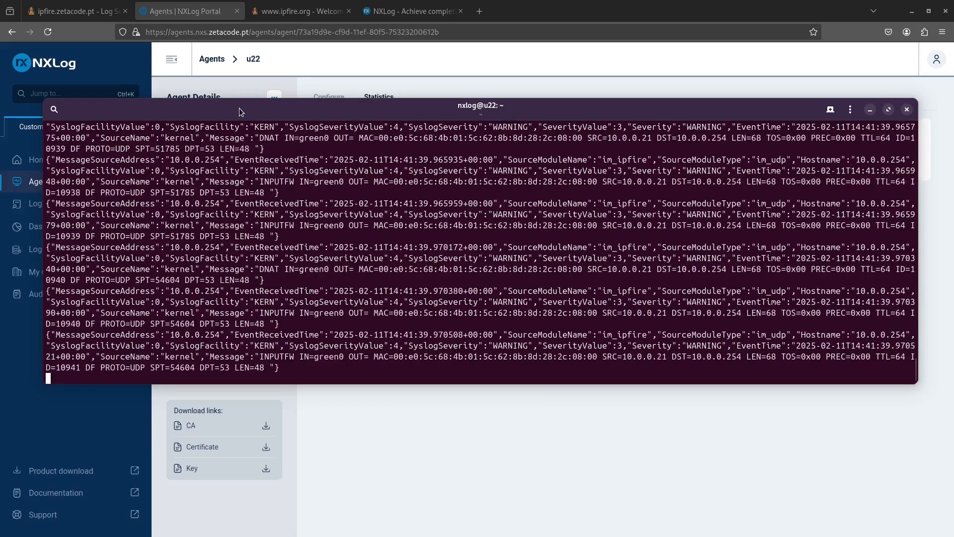
{"action": "left_click_drag", "start_coordinate": [239, 108], "coordinate": [233, 135]}
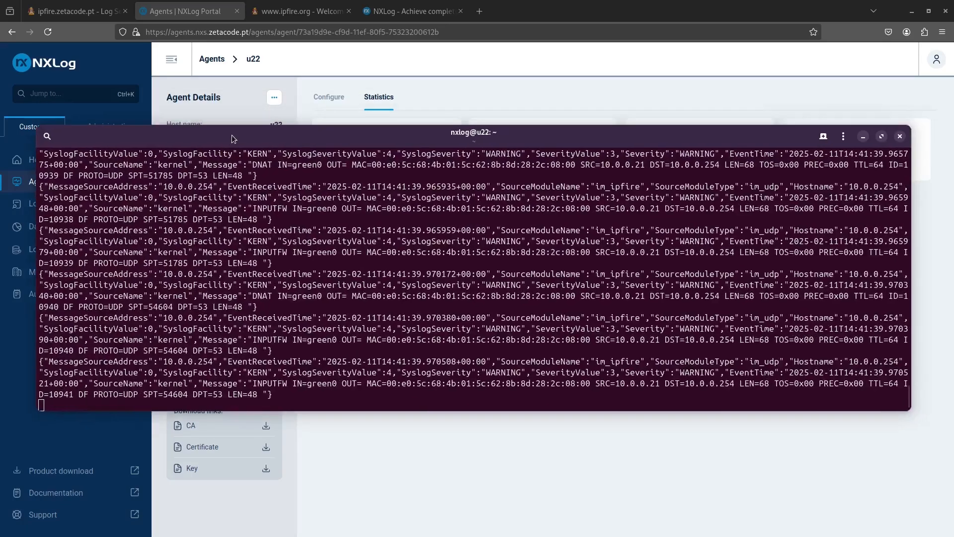